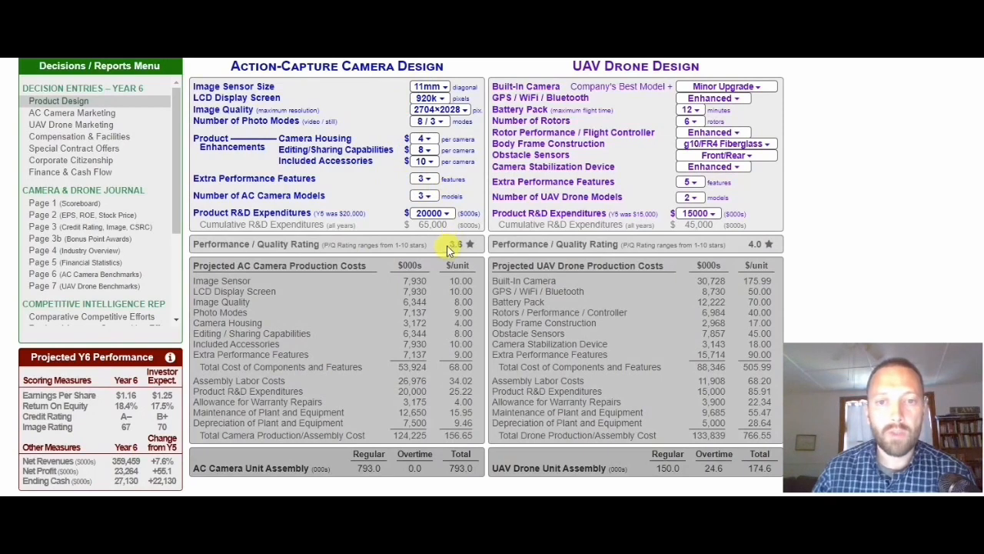
- Try a 13mm image sensor and 1920×1440 image quality in the action camera design and check the Performance / Quality Rating
left_click_drag(194, 245, 460, 244)
left_click(462, 244)
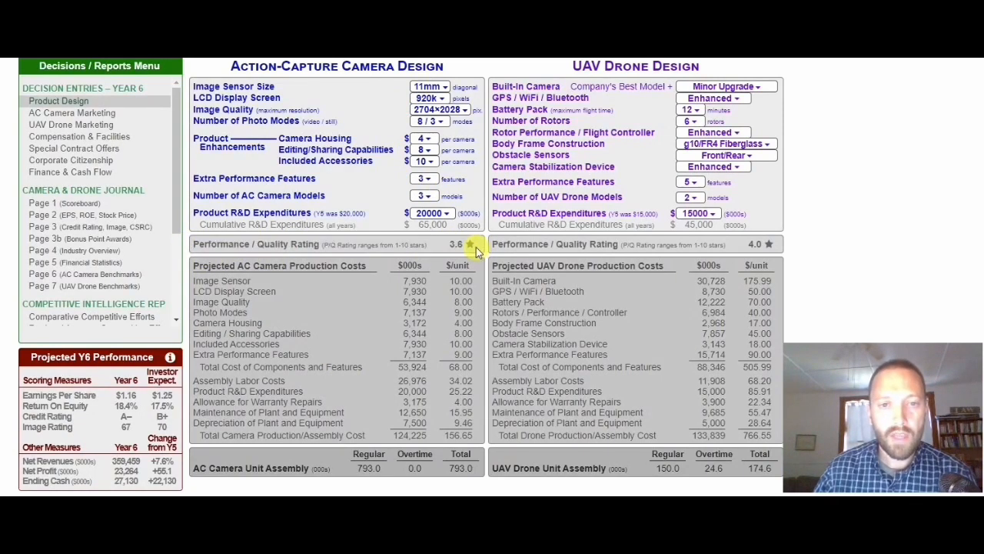
left_click(429, 87)
left_click(435, 192)
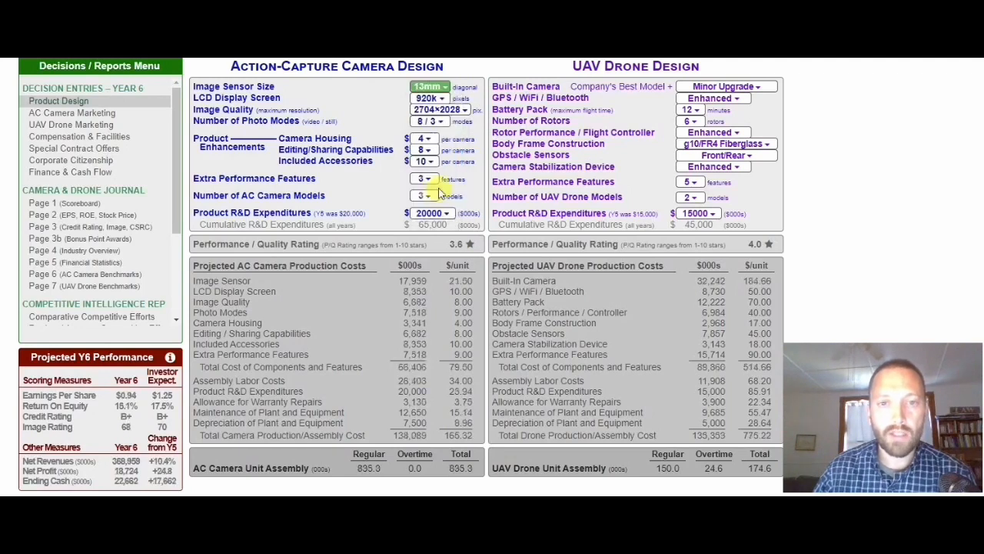
left_click(438, 110)
left_click(435, 146)
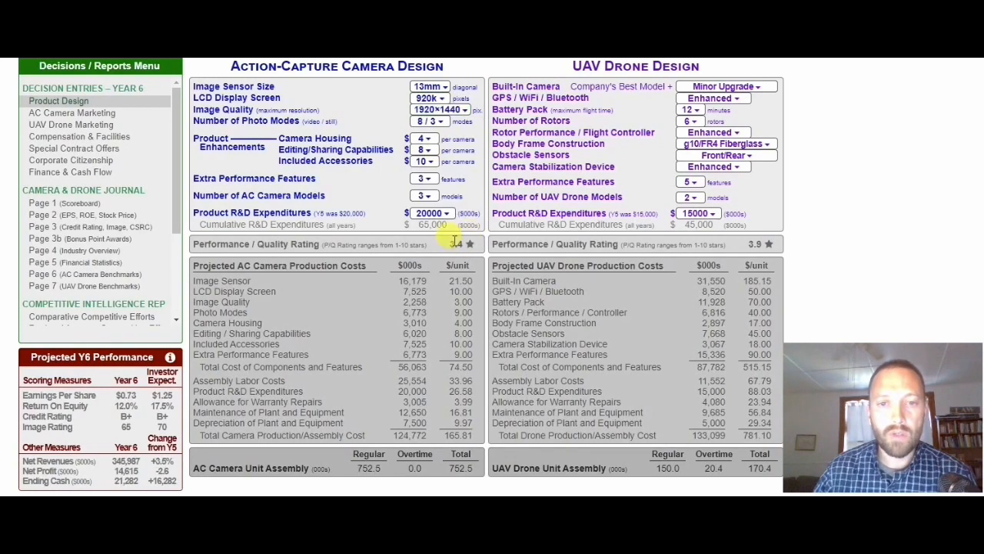
left_click_drag(448, 244, 473, 250)
left_click(478, 251)
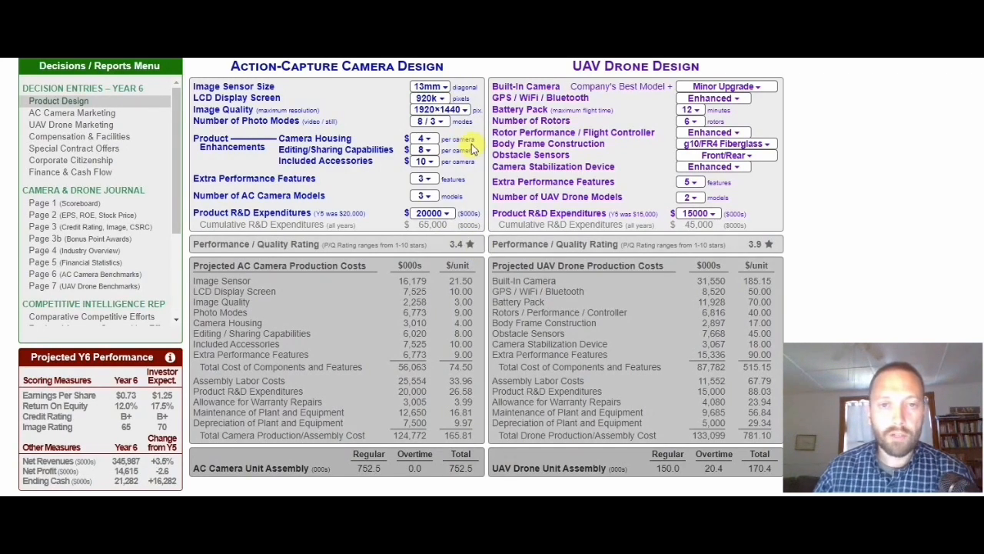
- Set the action camera's number of photo modes to 6 / 3 and its image quality to 2704×1520
left_click(428, 121)
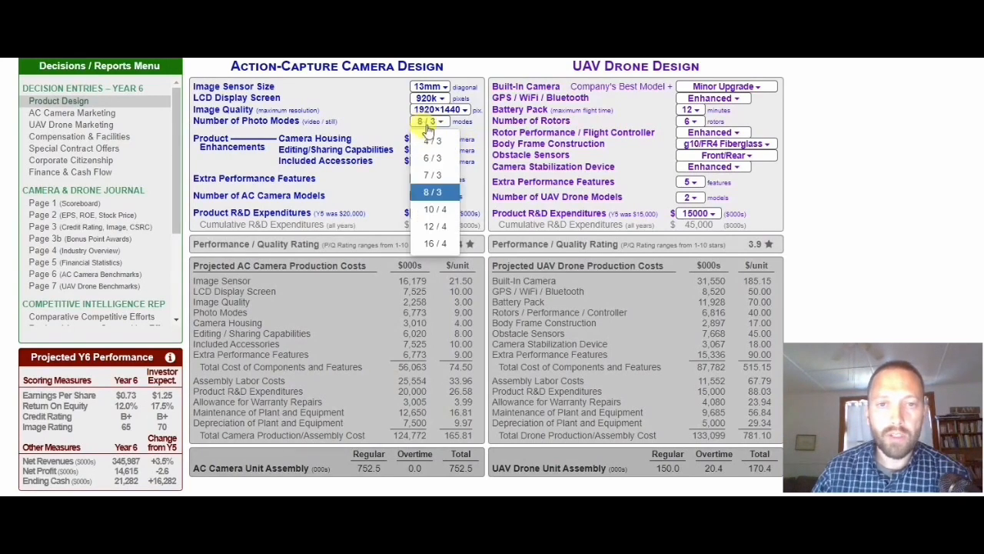
left_click(433, 159)
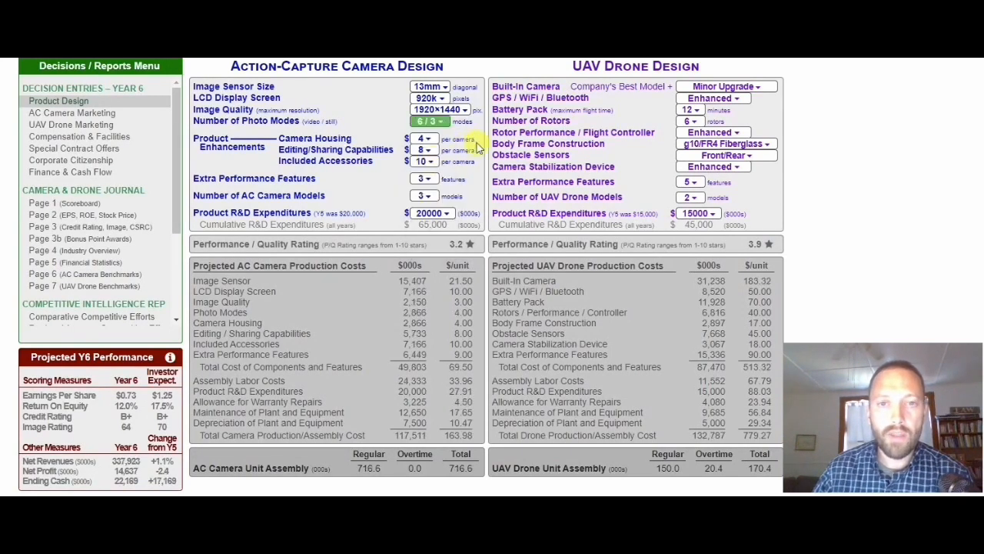
left_click(438, 110)
left_click(452, 159)
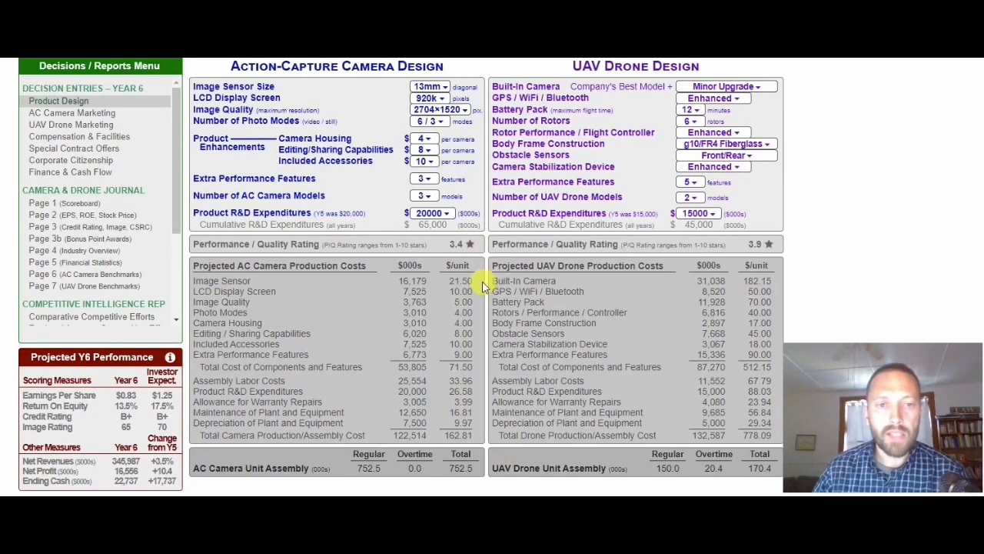
- Examine the action camera's projected per-unit component, labor, and total production costs together with its Performance / Quality Rating
left_click_drag(194, 265, 473, 270)
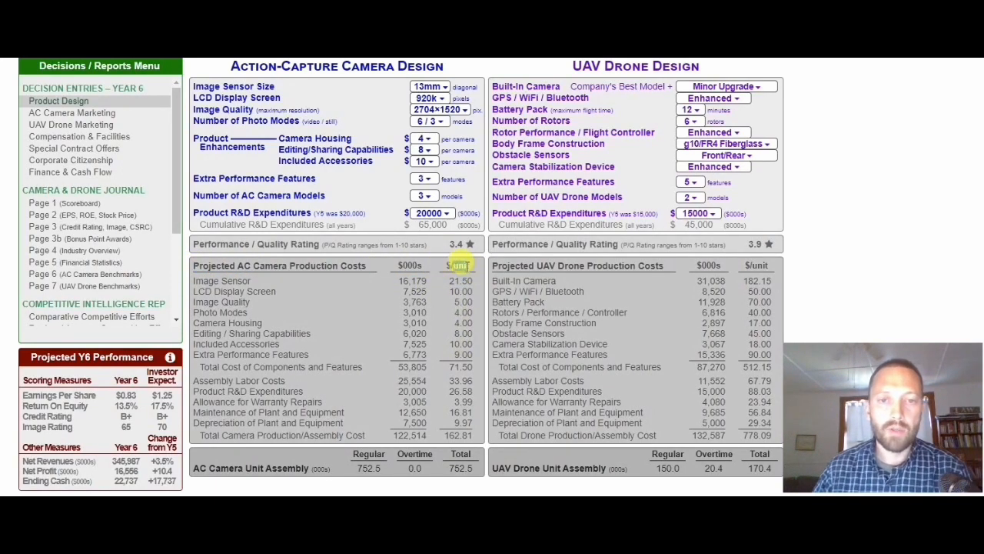
left_click_drag(459, 263, 474, 369)
left_click(475, 278)
left_click(475, 369)
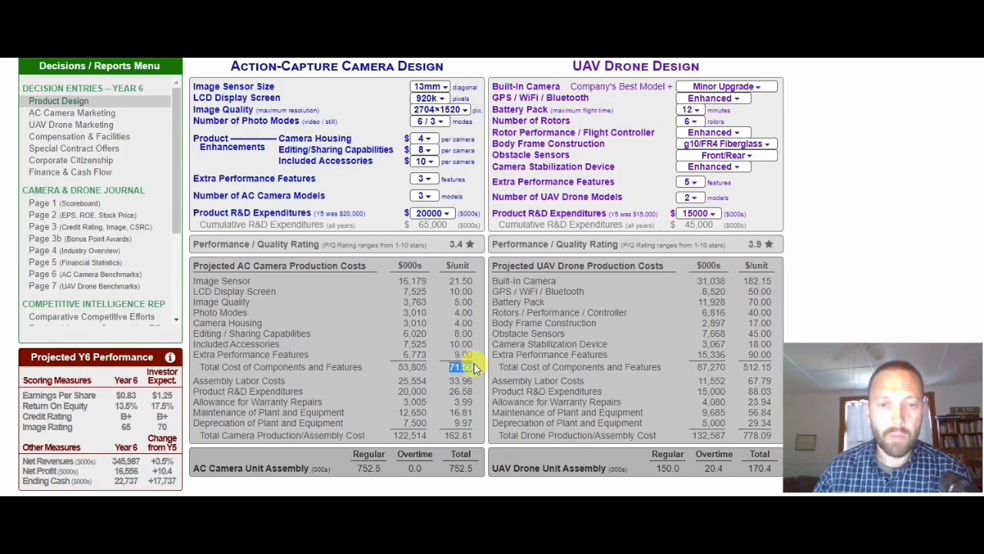
left_click(455, 377)
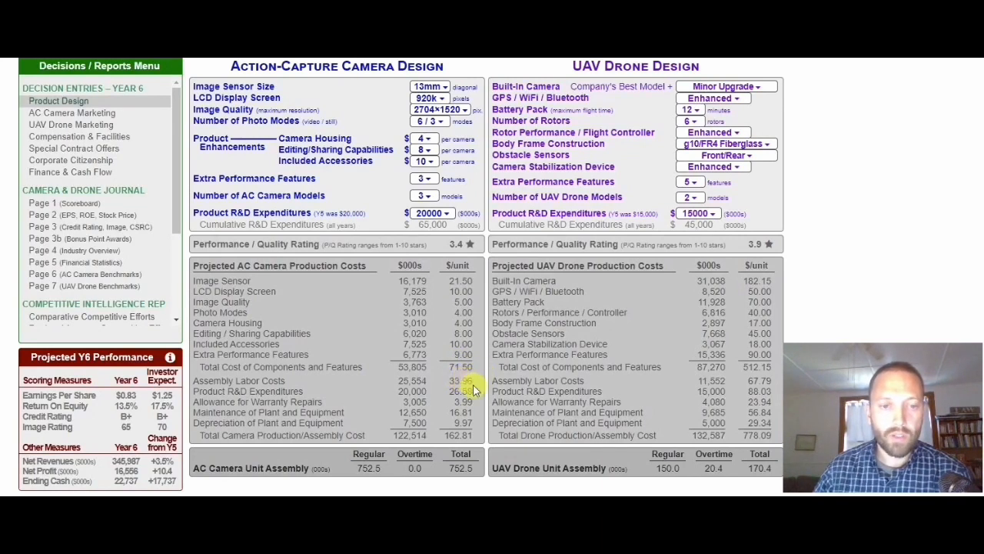
left_click_drag(467, 378, 467, 402)
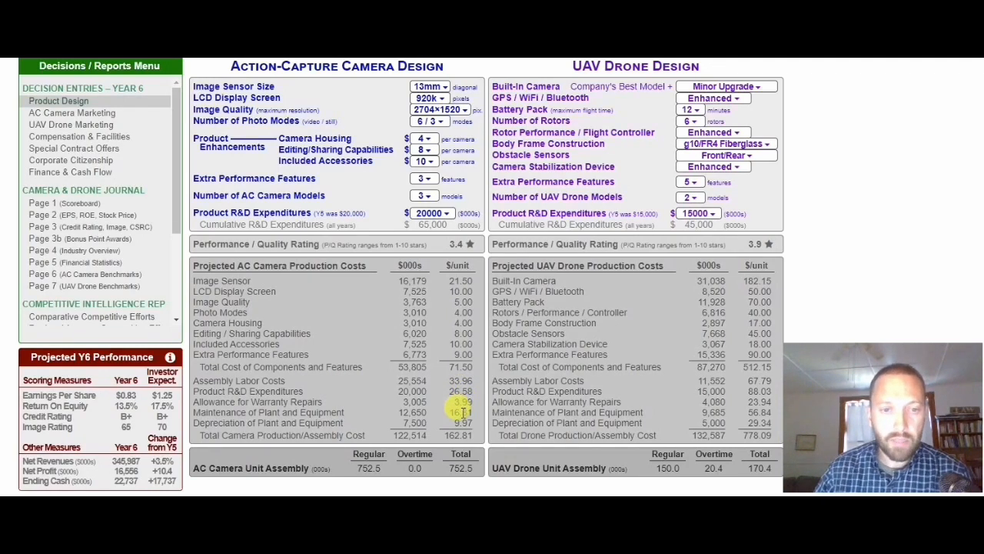
left_click_drag(445, 435, 476, 441)
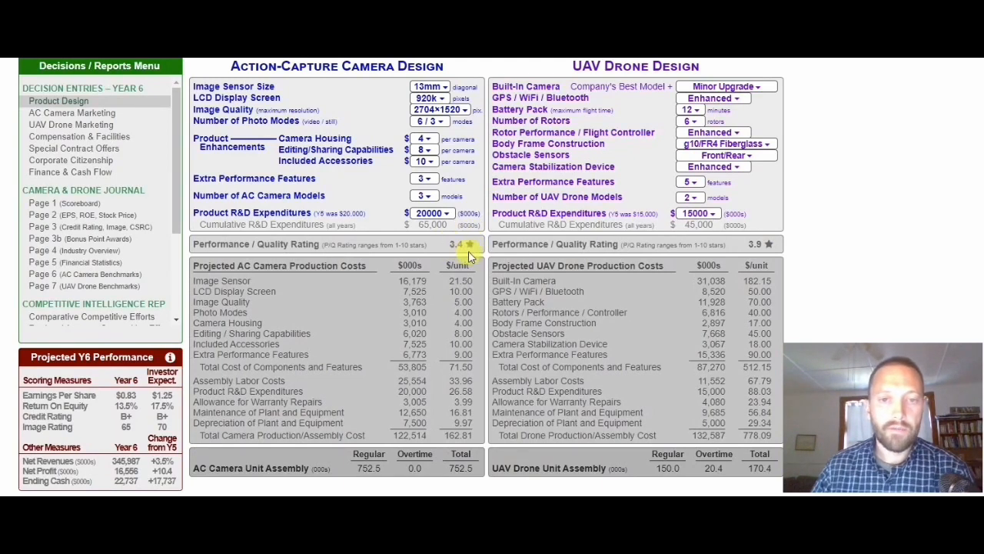
double_click(471, 246)
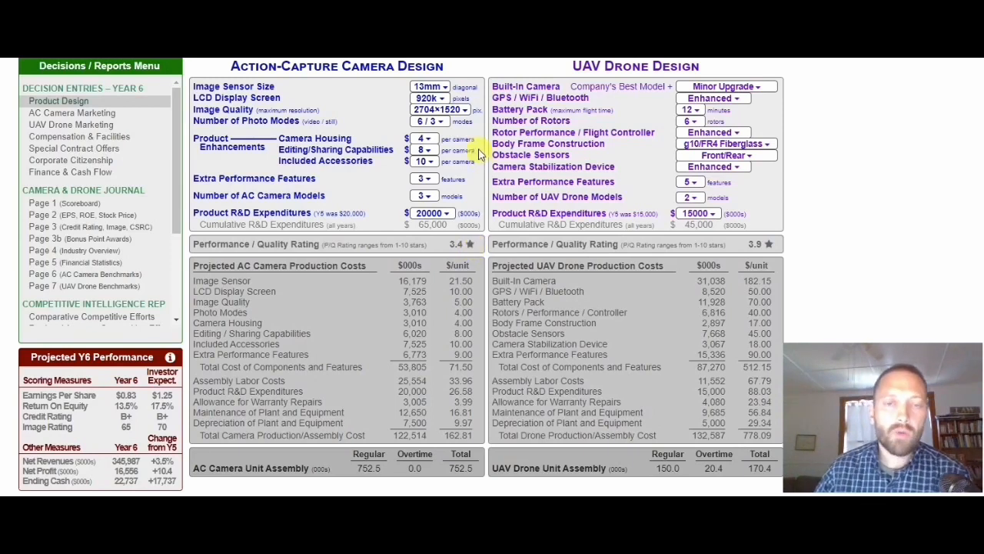
double_click(467, 245)
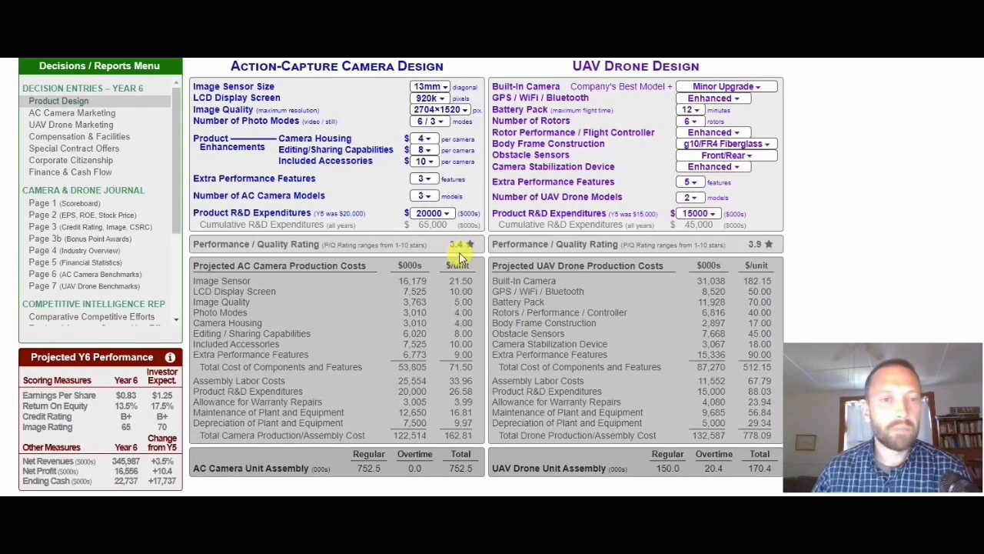
- Set the action camera's image sensor size to 14mm
left_click(433, 89)
left_click(433, 88)
left_click(432, 88)
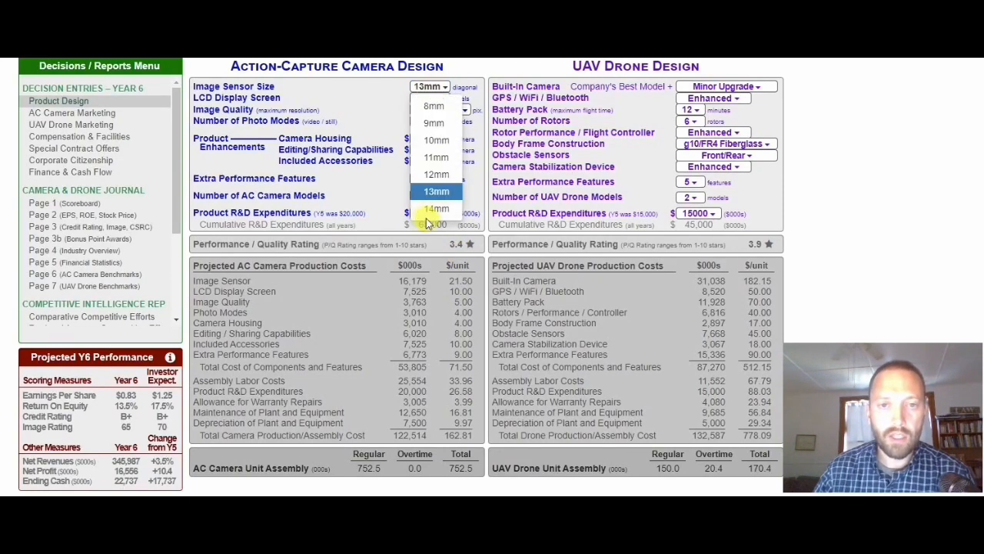
left_click(435, 208)
- Set the action camera's LCD display screen to 1230k pixels and its camera housing to $7 per camera
left_click(430, 98)
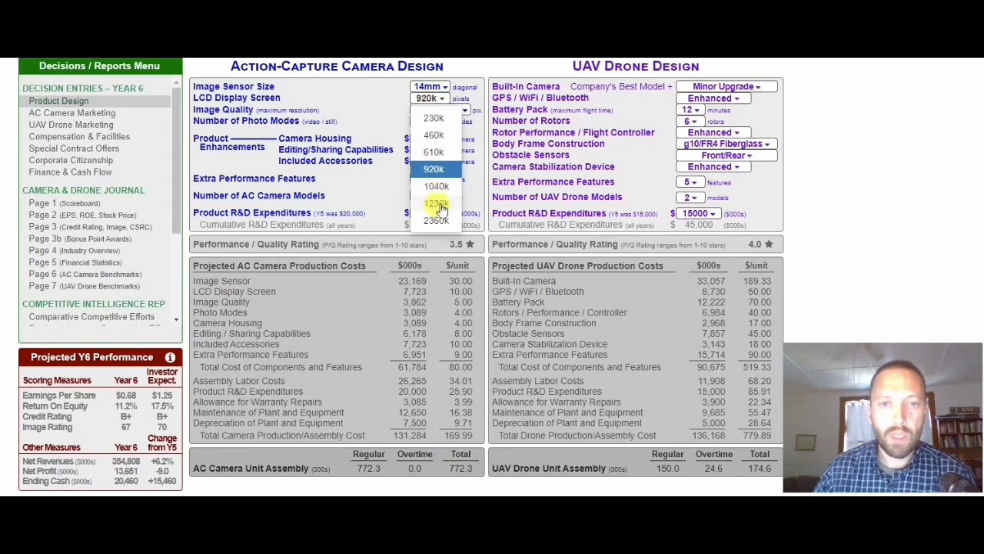
left_click(438, 210)
left_click(427, 144)
left_click(424, 207)
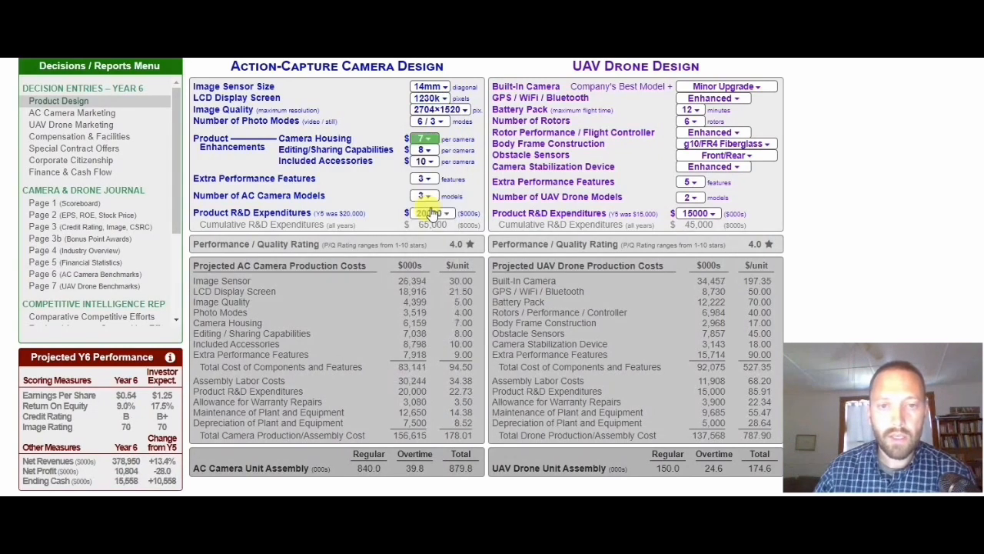
- Check the action camera's Performance / Quality Rating against its total production cost per unit
left_click(468, 253)
left_click_drag(448, 245, 470, 248)
left_click(470, 249)
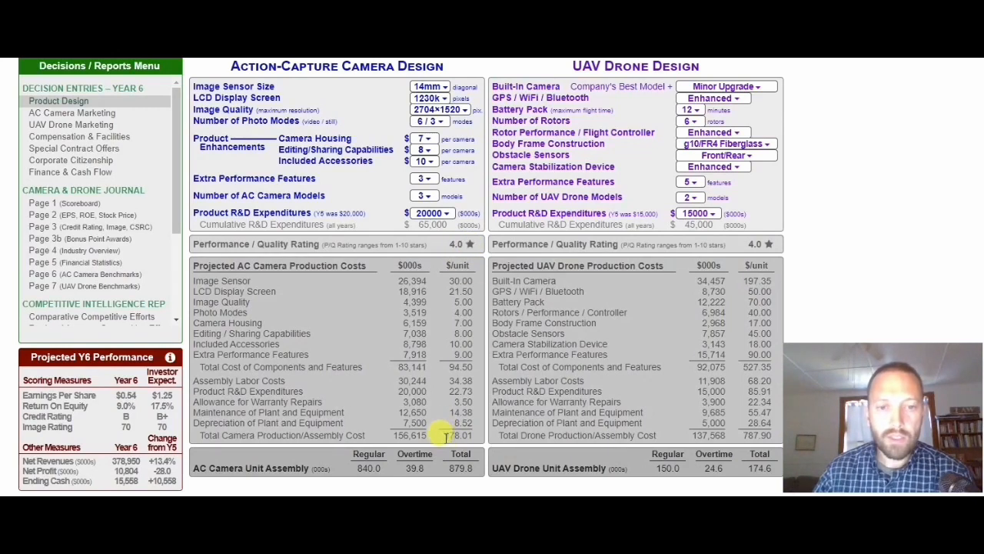
left_click_drag(446, 436, 472, 437)
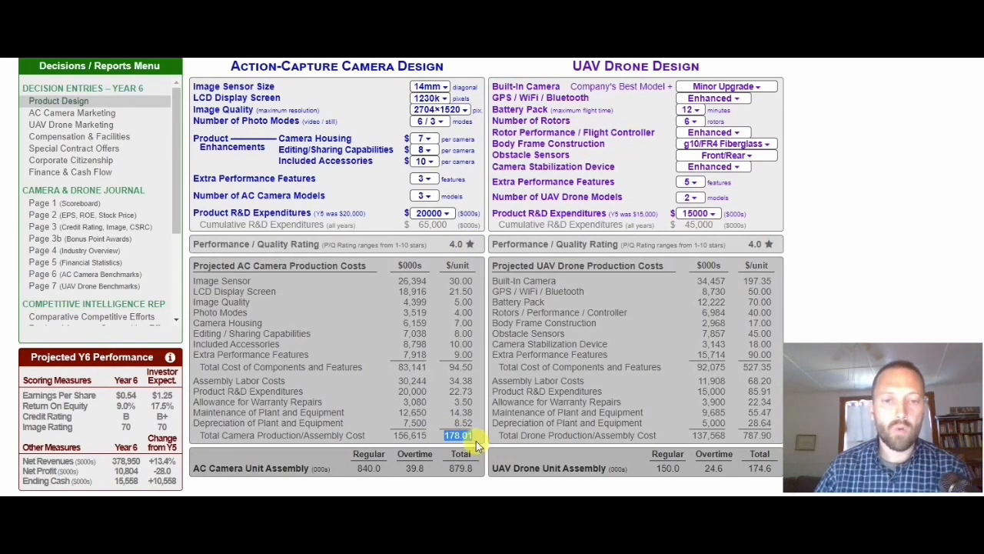
left_click(474, 175)
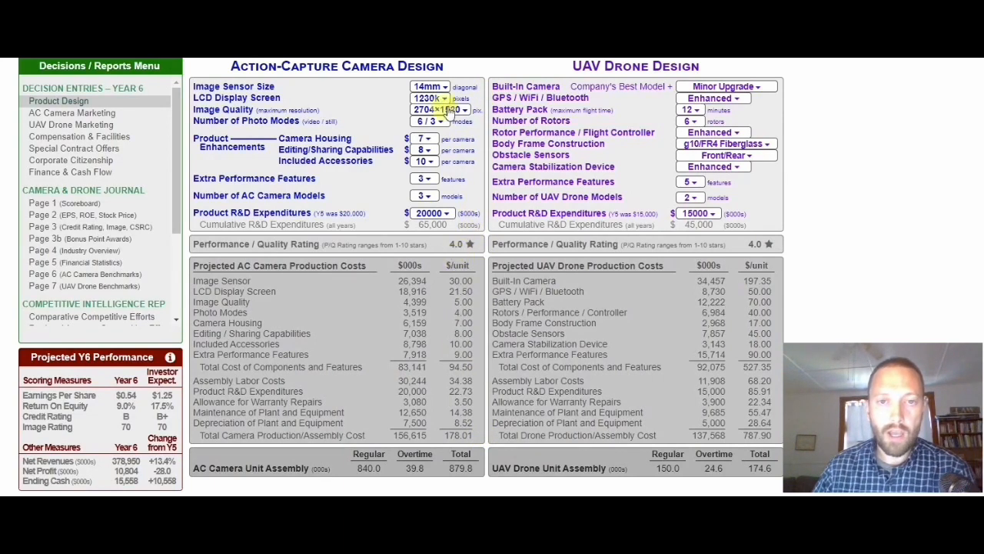
left_click_drag(450, 249, 468, 251)
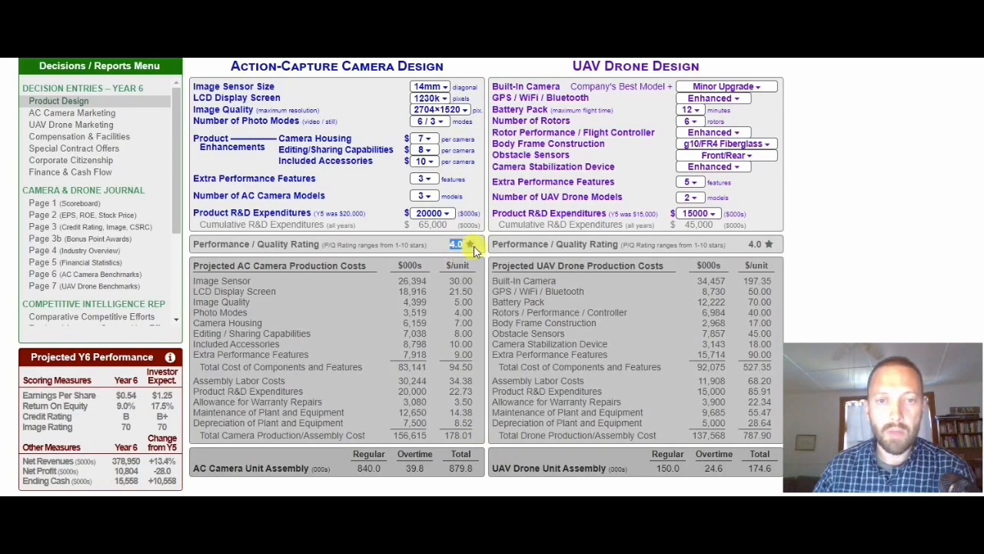
- Try a 9mm image sensor for the action camera and compare its quality rating and total per-unit production cost
left_click(429, 88)
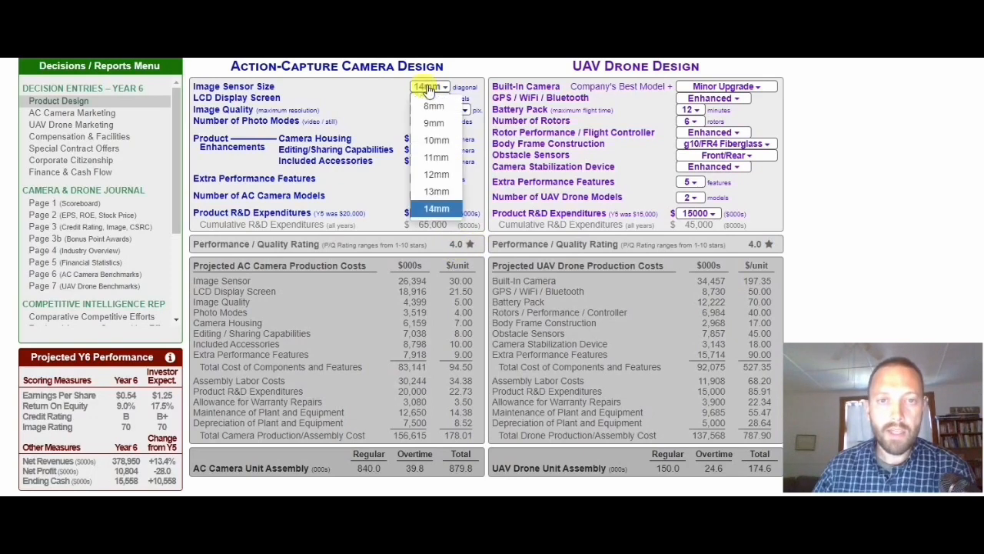
left_click(434, 125)
left_click_drag(459, 243, 481, 248)
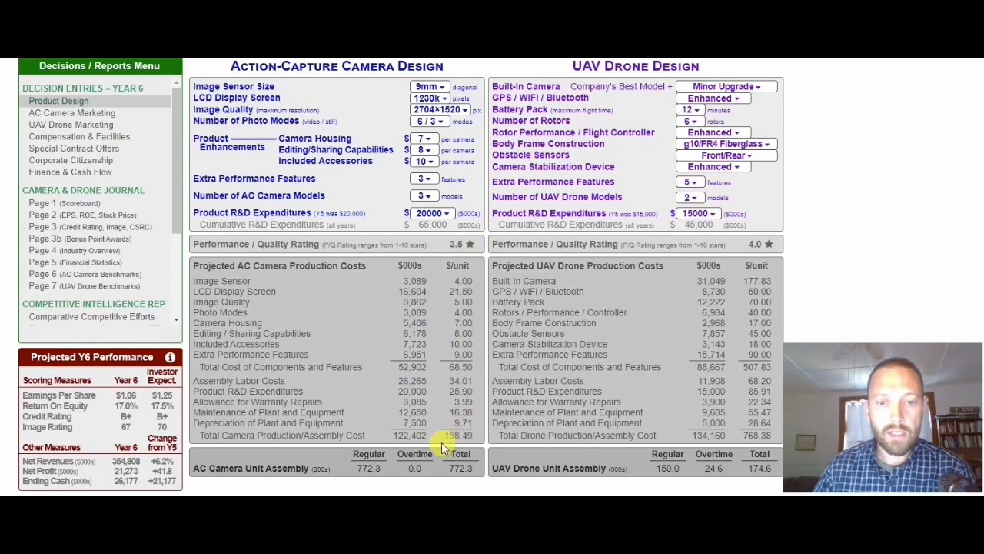
left_click_drag(446, 435, 477, 439)
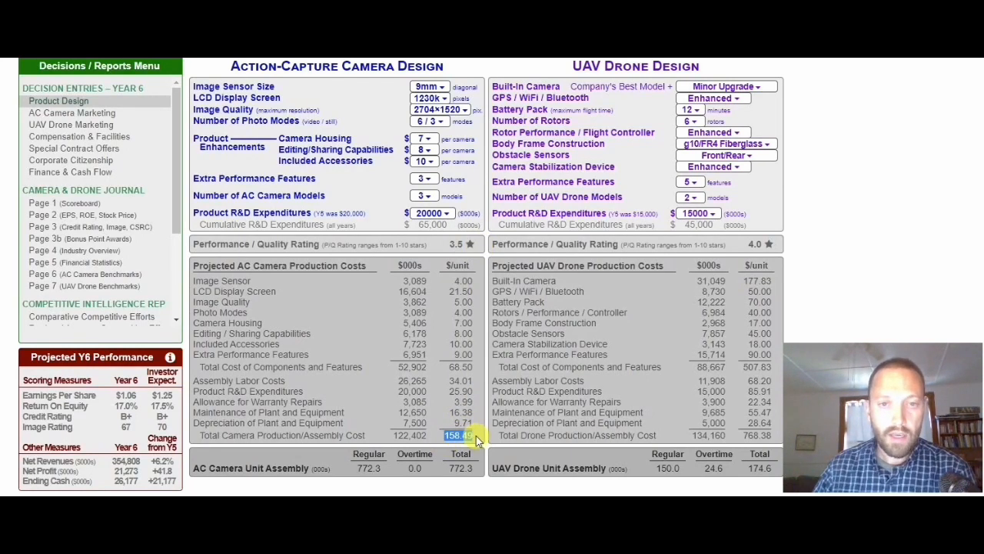
left_click_drag(449, 245, 481, 244)
double_click(464, 246)
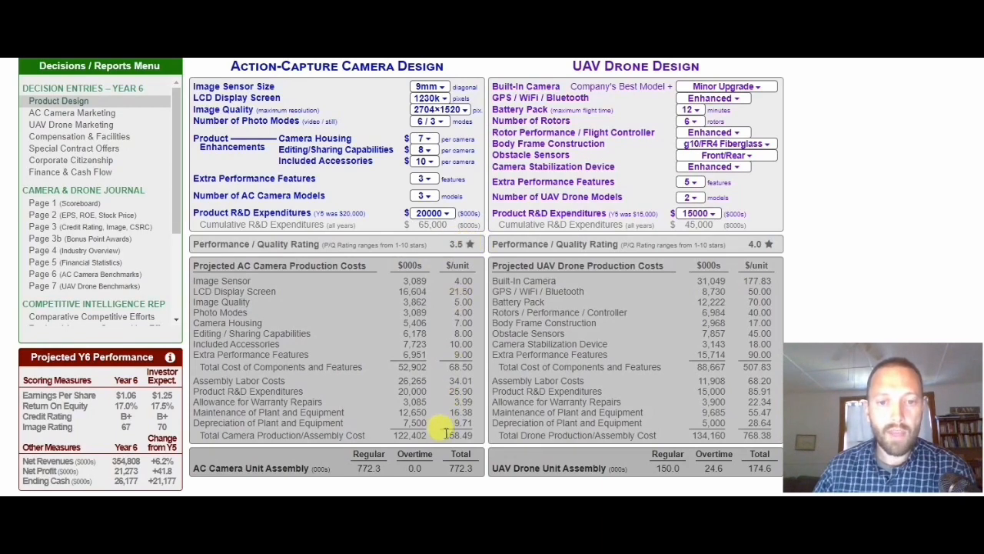
left_click_drag(444, 438, 475, 436)
left_click(474, 434)
- Switch the action camera's image sensor back to 14mm and recheck the quality rating and total per-unit cost
left_click(437, 89)
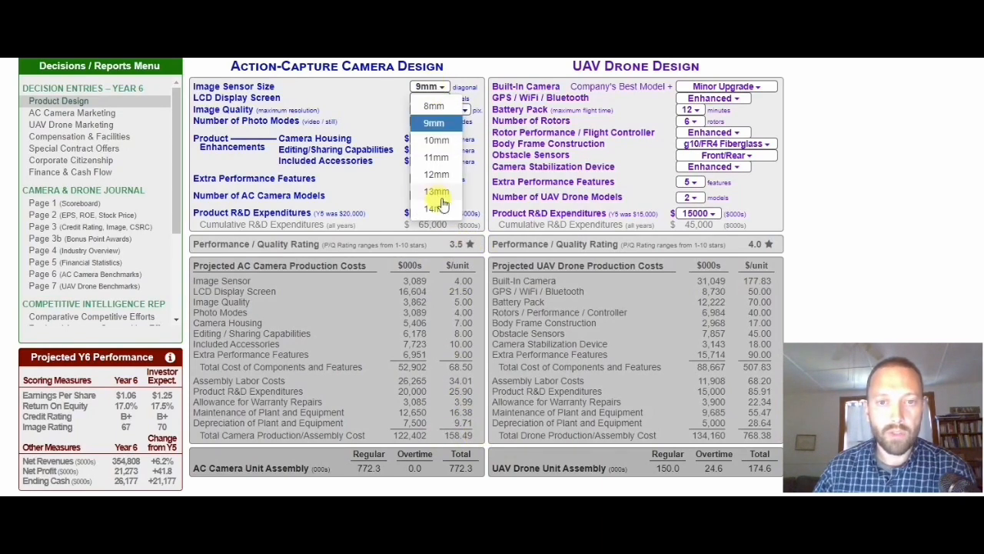
left_click(438, 201)
left_click_drag(444, 436, 485, 439)
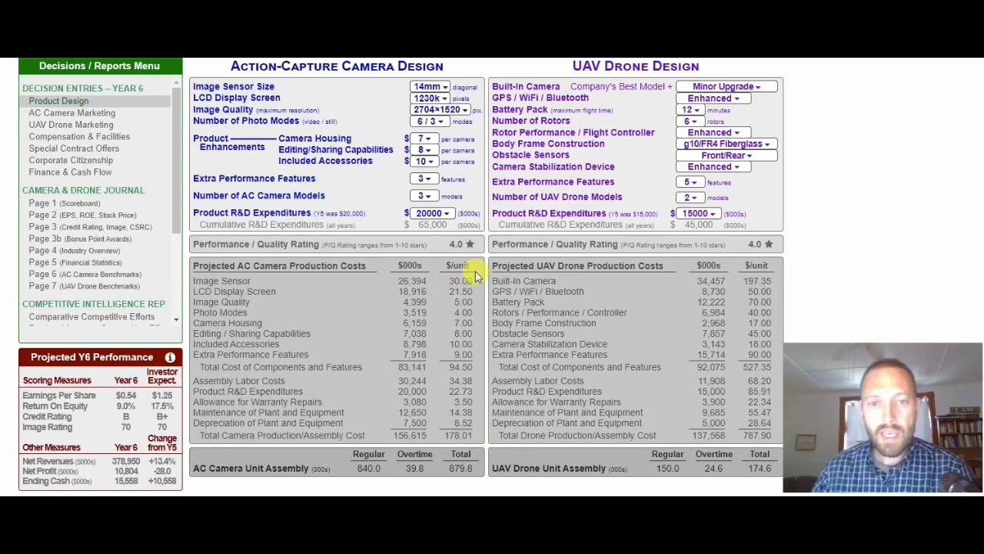
left_click_drag(448, 244, 475, 249)
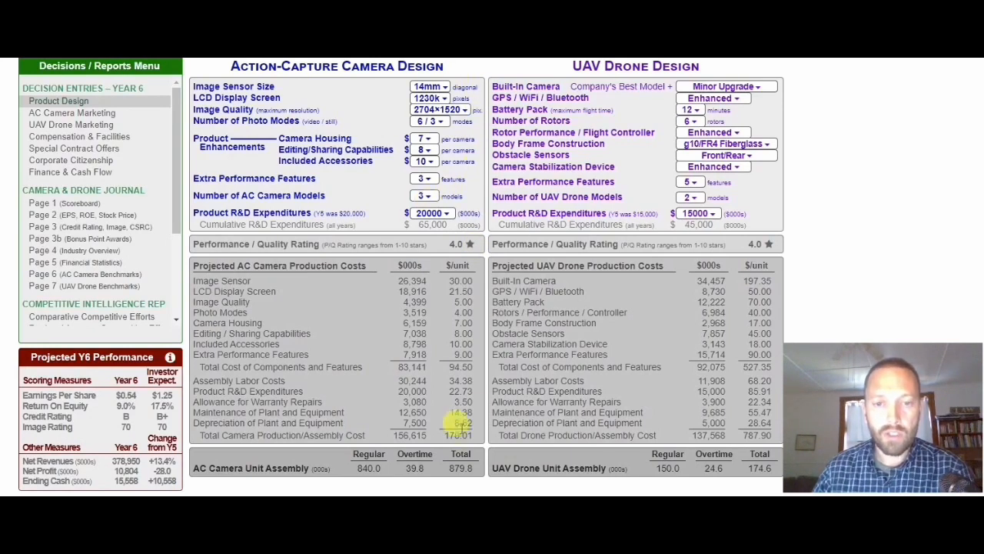
left_click_drag(444, 435, 469, 435)
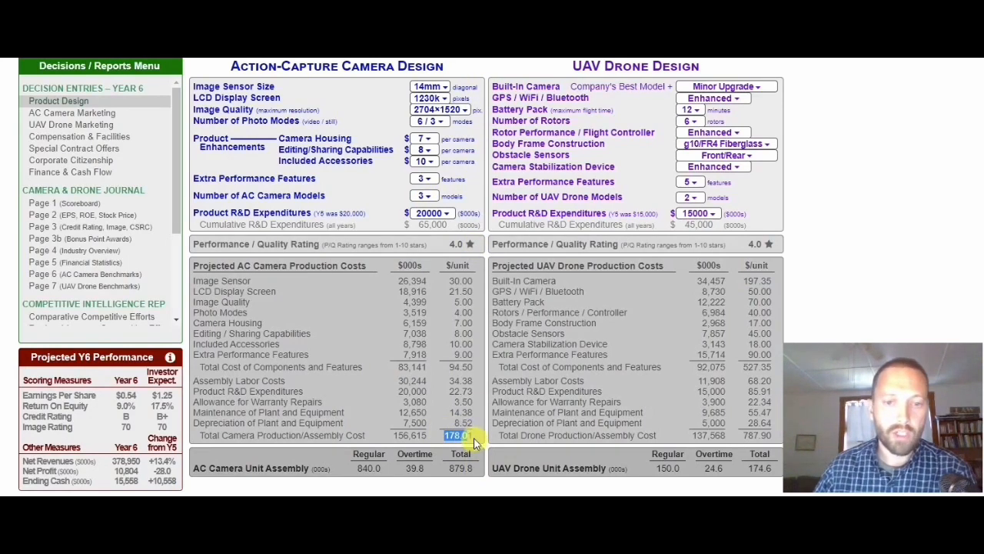
left_click(476, 404)
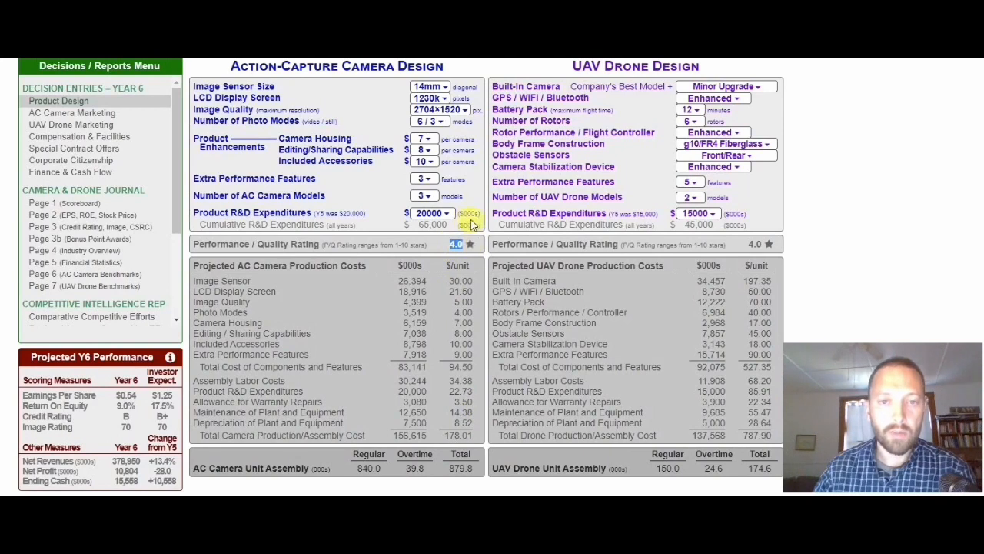
- Set the action camera's image sensor to 9mm and camera housing to $14 per camera, checking the total per-unit cost
left_click(435, 87)
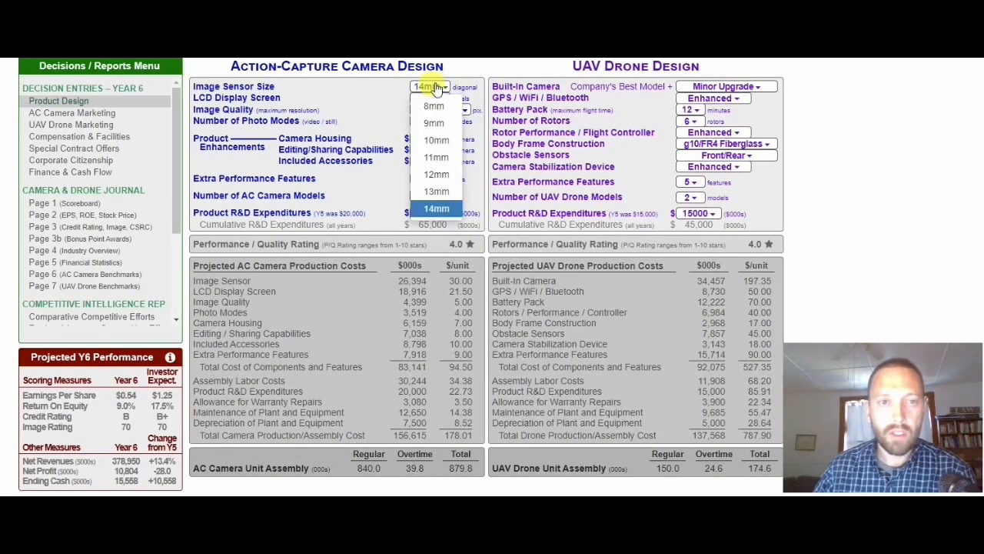
left_click(435, 123)
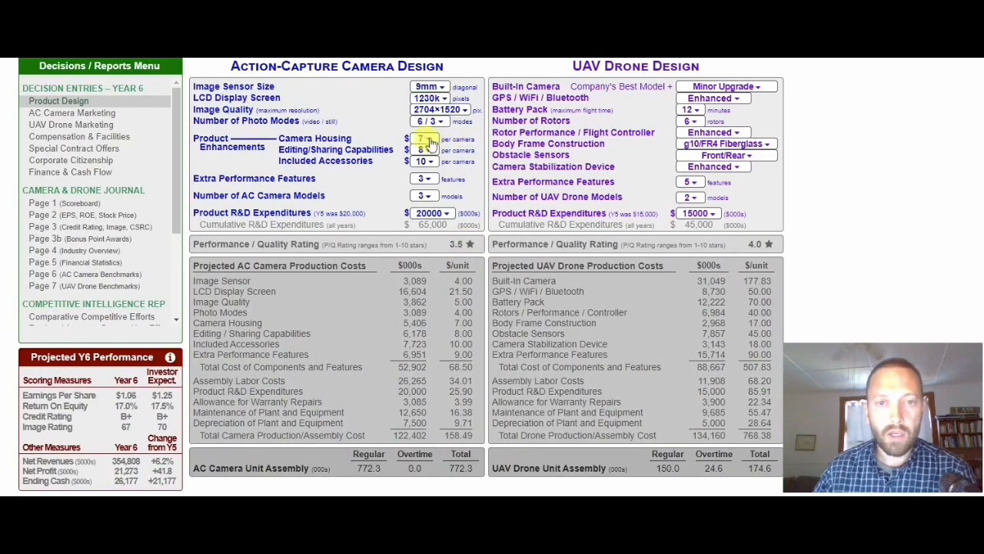
left_click(429, 140)
left_click(430, 269)
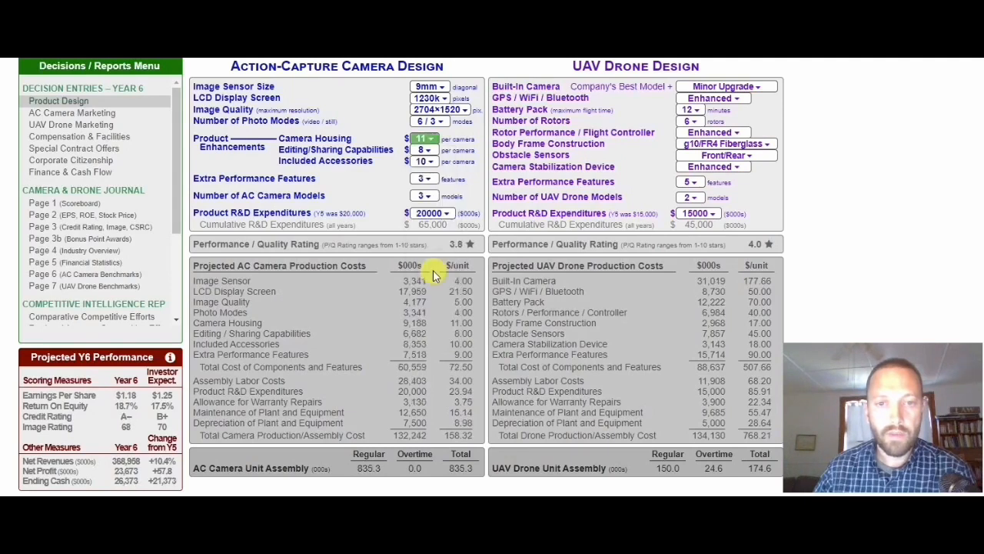
left_click(423, 140)
left_click(431, 331)
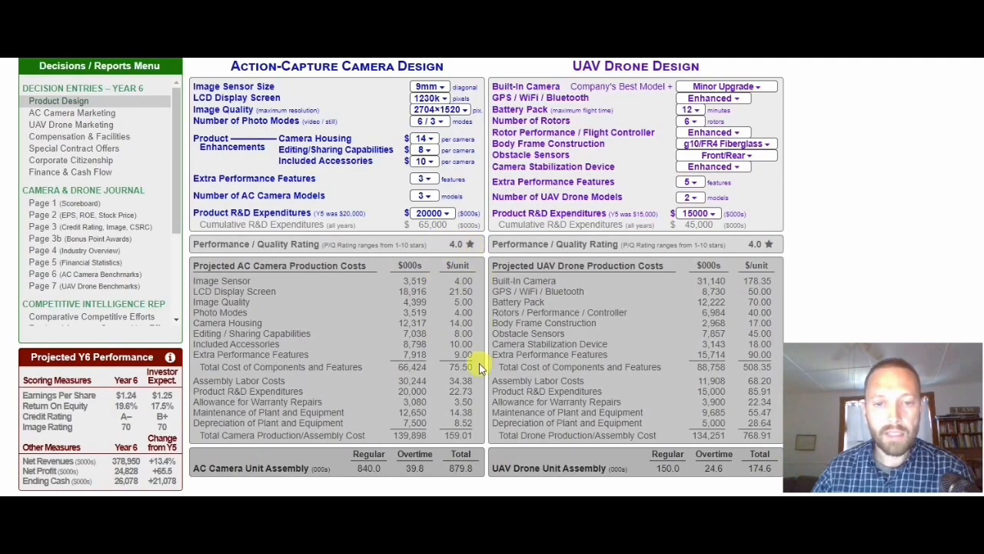
left_click_drag(445, 436, 475, 440)
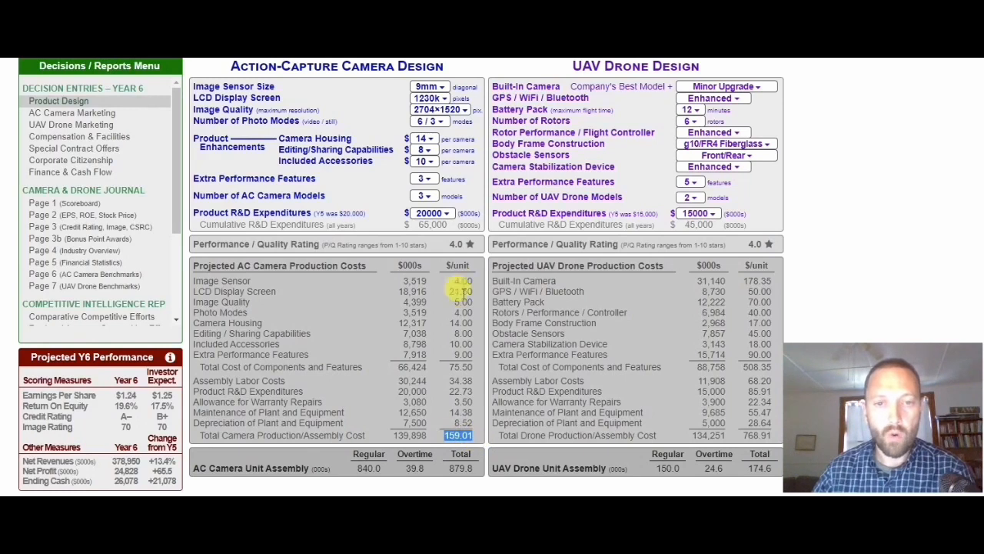
- Compare the action camera's Performance / Quality Rating with its total production/assembly cost per unit
left_click_drag(449, 244, 463, 245)
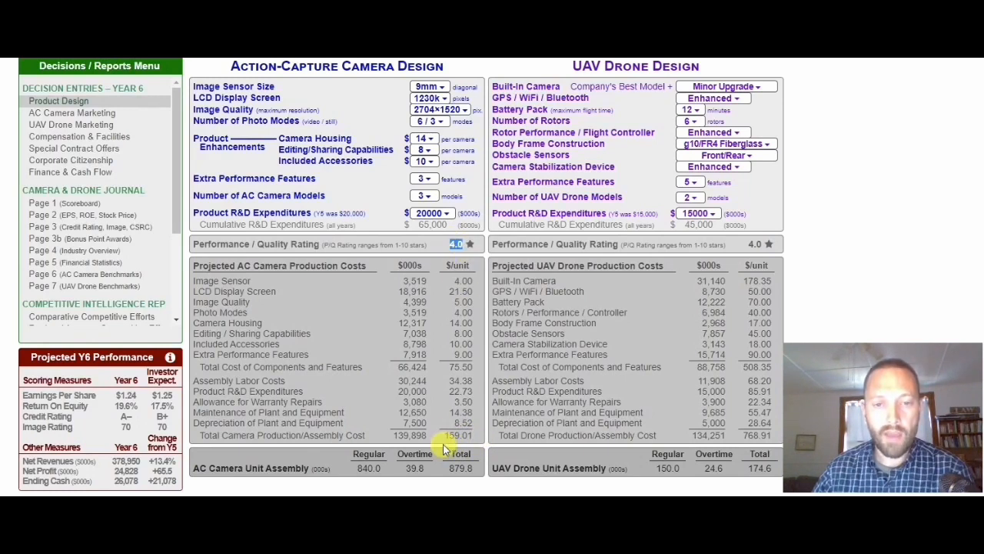
left_click_drag(444, 438, 488, 436)
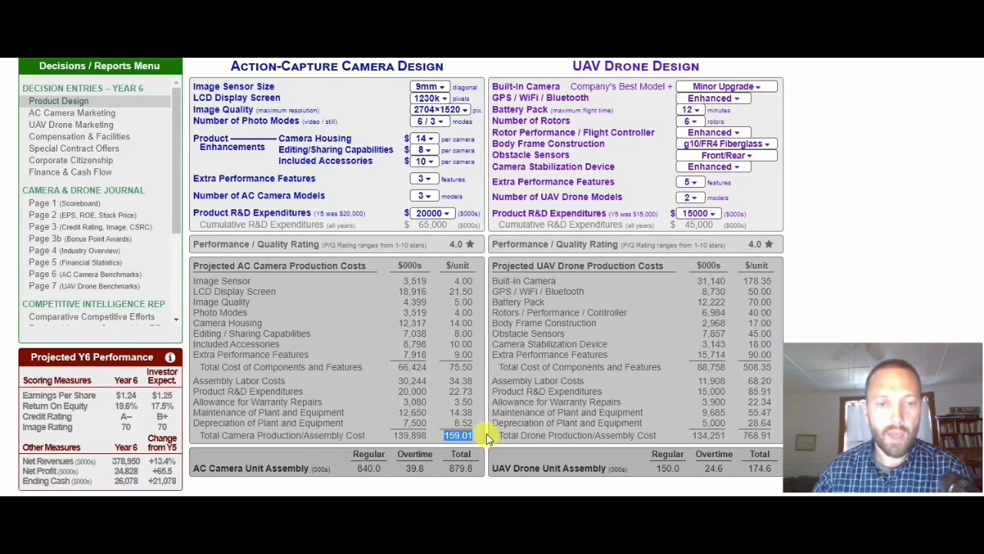
left_click(481, 438)
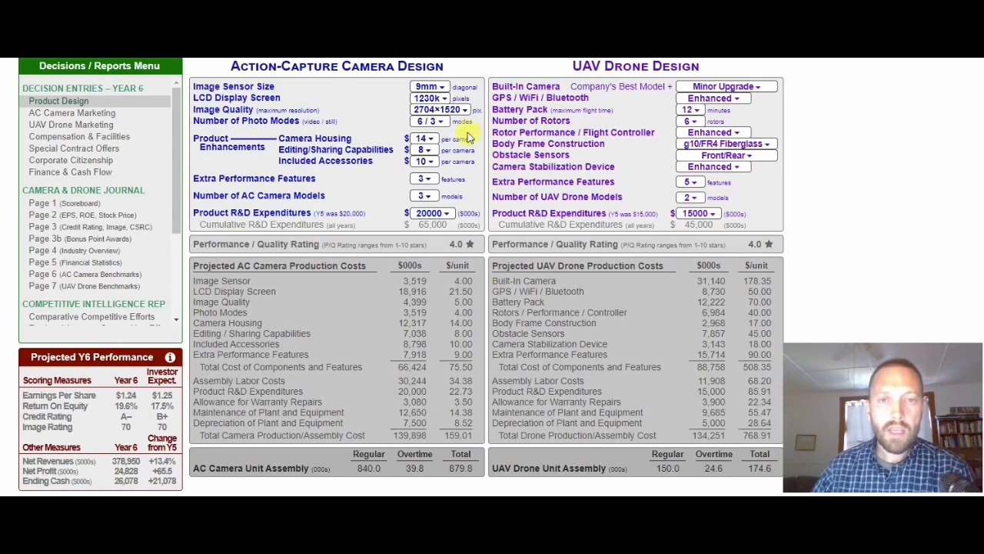
- Set the action camera's LCD display screen to 460k pixels and its editing/sharing capabilities to $14 per camera
left_click(444, 110)
left_click(432, 100)
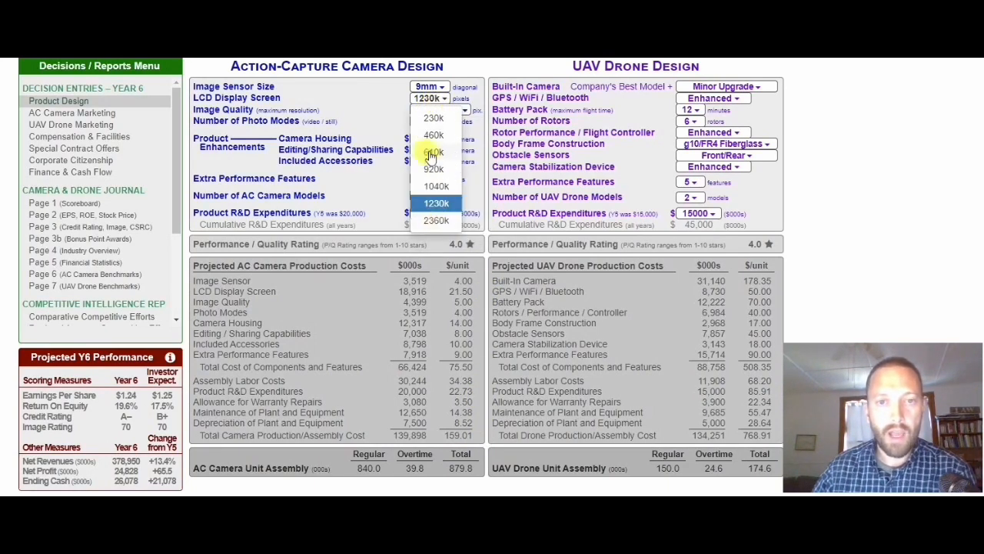
left_click(435, 137)
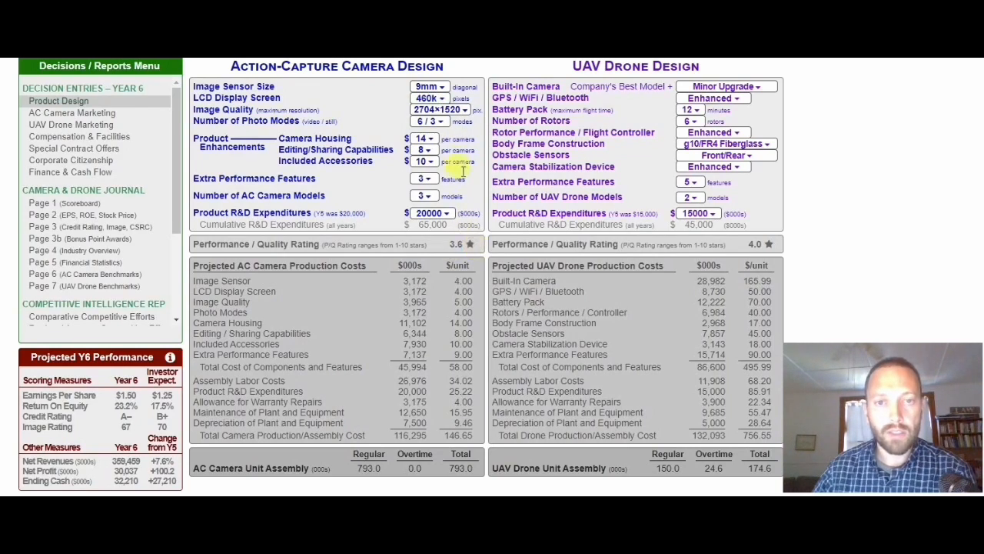
left_click(425, 150)
left_click(428, 340)
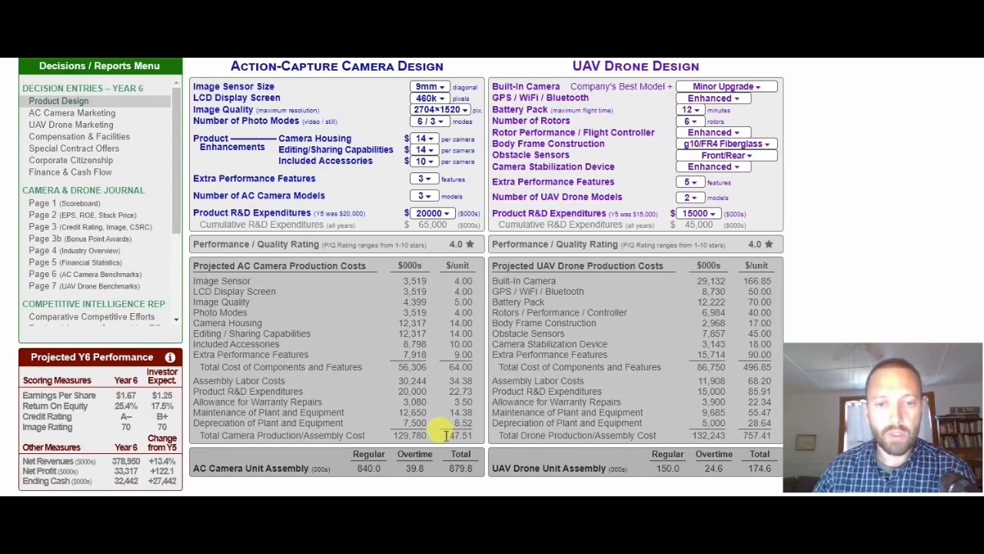
- Check the action camera's total per-unit cost and quality rating with the 460k display and $14 editing/sharing capabilities
mouse_move(445, 435)
left_mouse_down()
mouse_move(479, 443)
mouse_move(444, 437)
left_mouse_up()
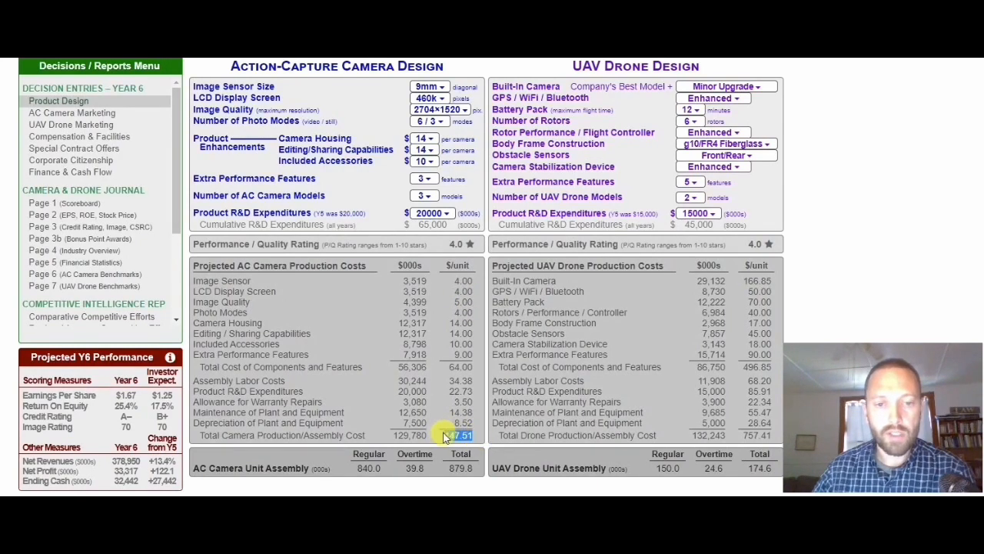
left_click(442, 443)
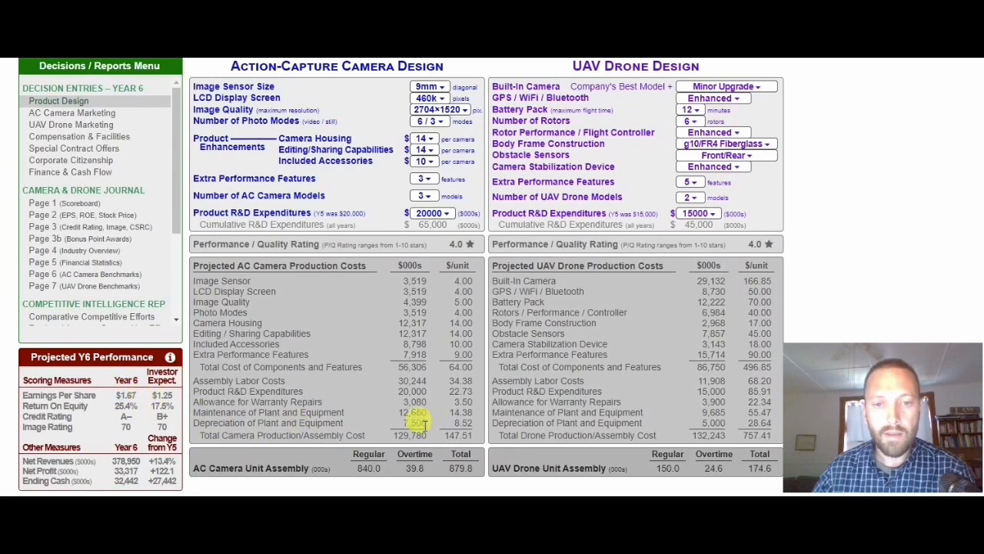
left_click_drag(444, 435, 473, 435)
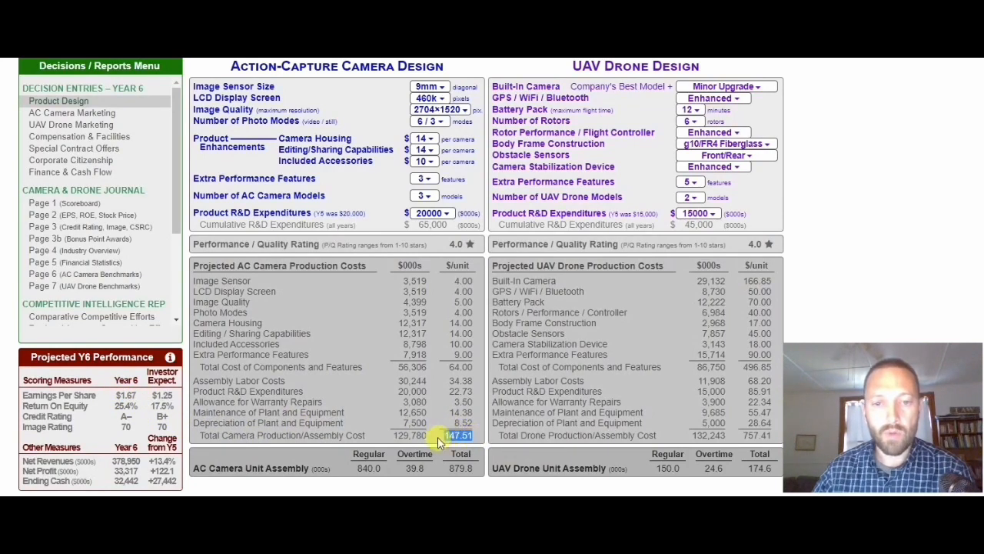
left_click_drag(448, 244, 465, 248)
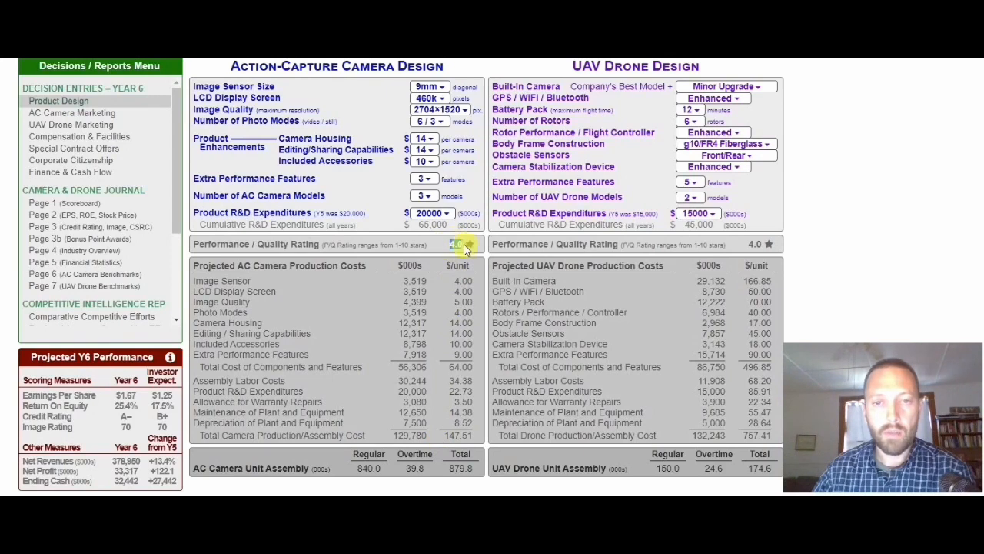
left_click(474, 244)
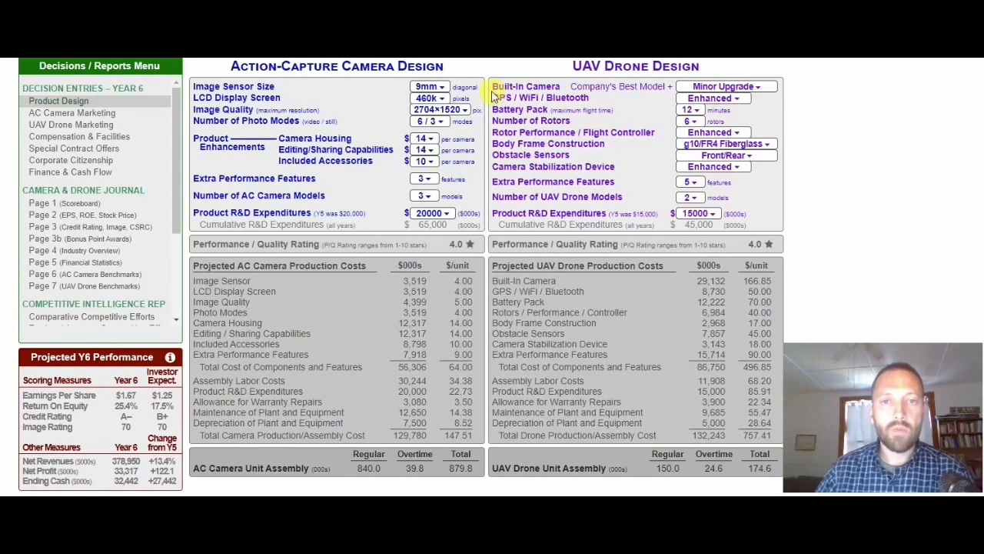
- Try 7 extra performance features on the action camera and check its Performance / Quality Rating
left_click(425, 180)
left_click(428, 181)
left_click(426, 180)
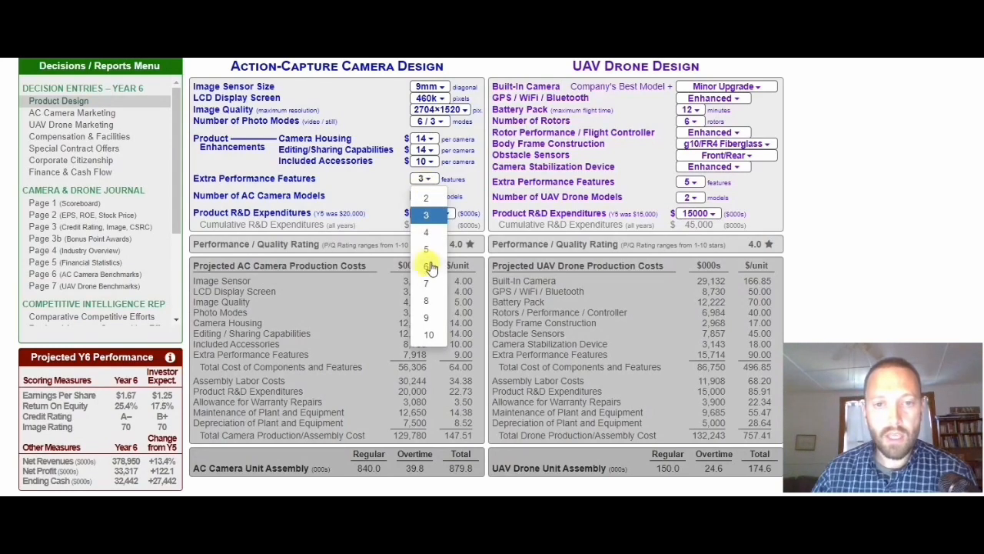
left_click(428, 284)
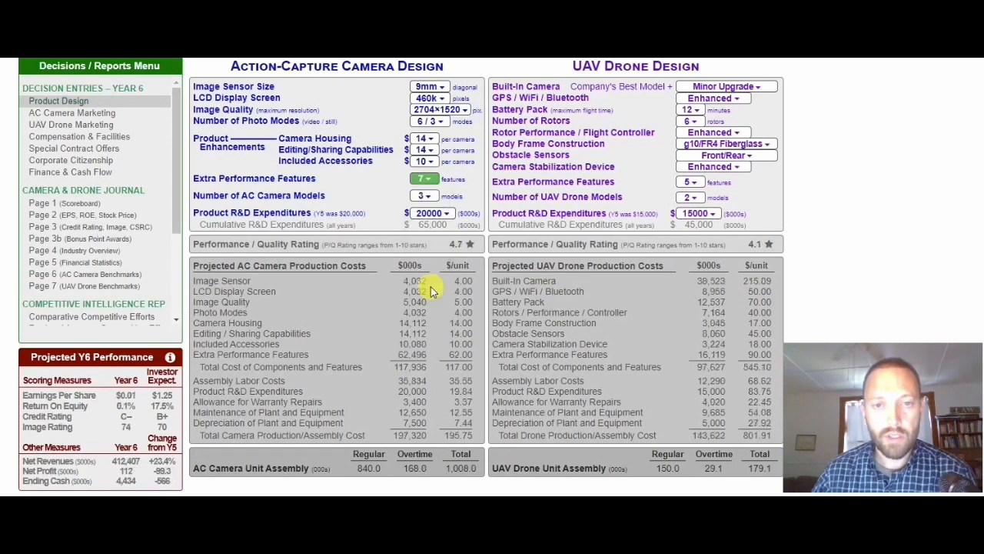
left_click_drag(449, 245, 471, 247)
left_click(446, 244)
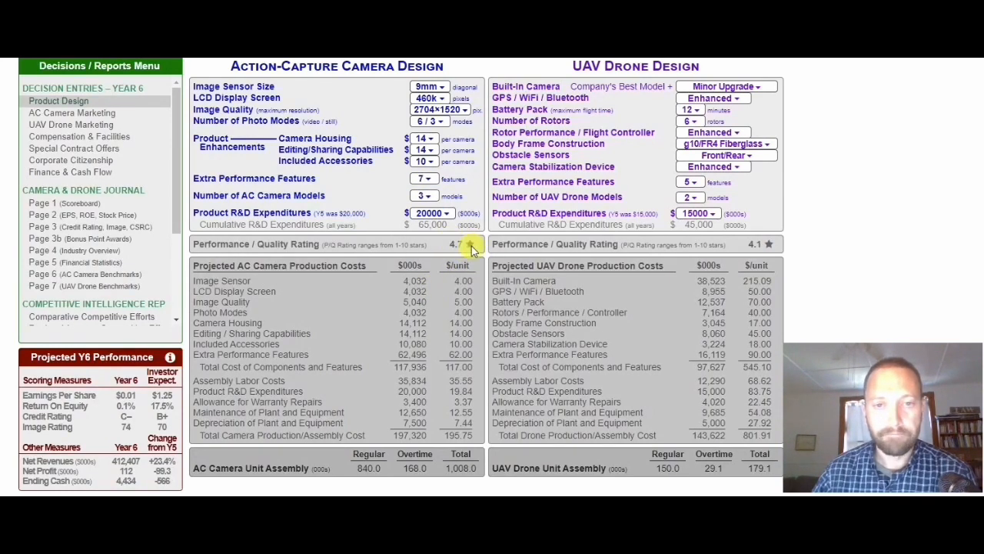
left_click(428, 178)
left_click(442, 179)
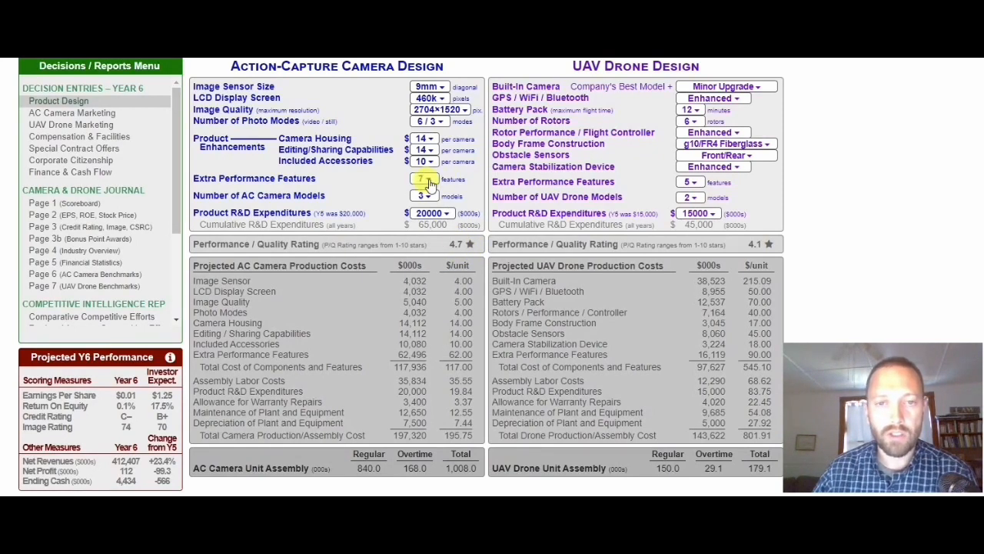
left_click(436, 112)
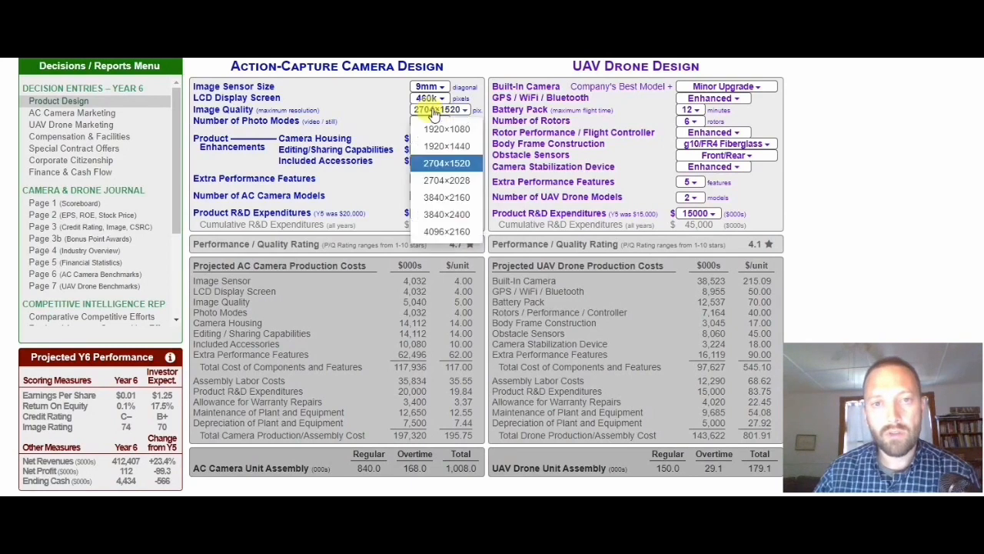
left_click(436, 113)
left_click(436, 123)
left_click(435, 124)
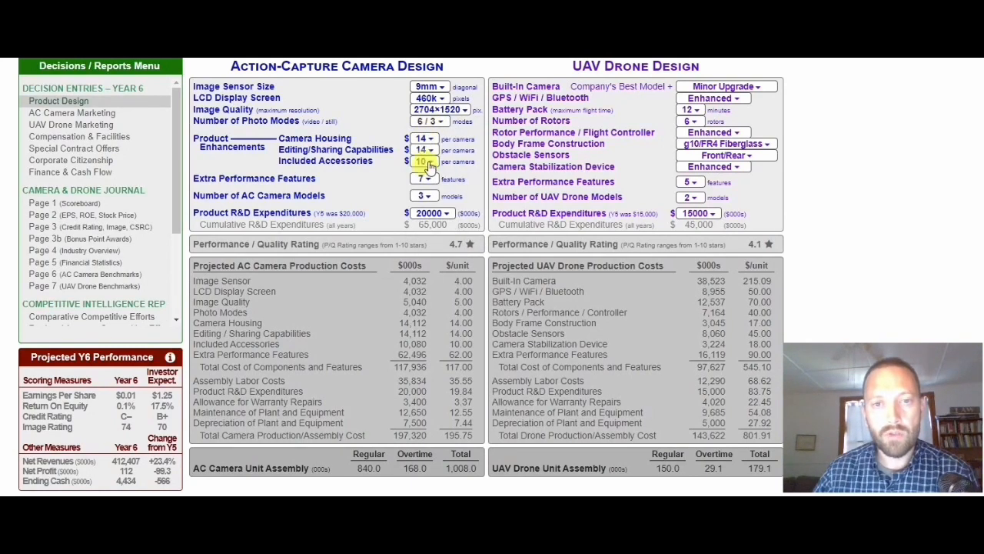
- Try $6 of included accessories and editing/sharing capabilities of $10, reduced to $9 per action camera
left_click(428, 164)
left_click(430, 183)
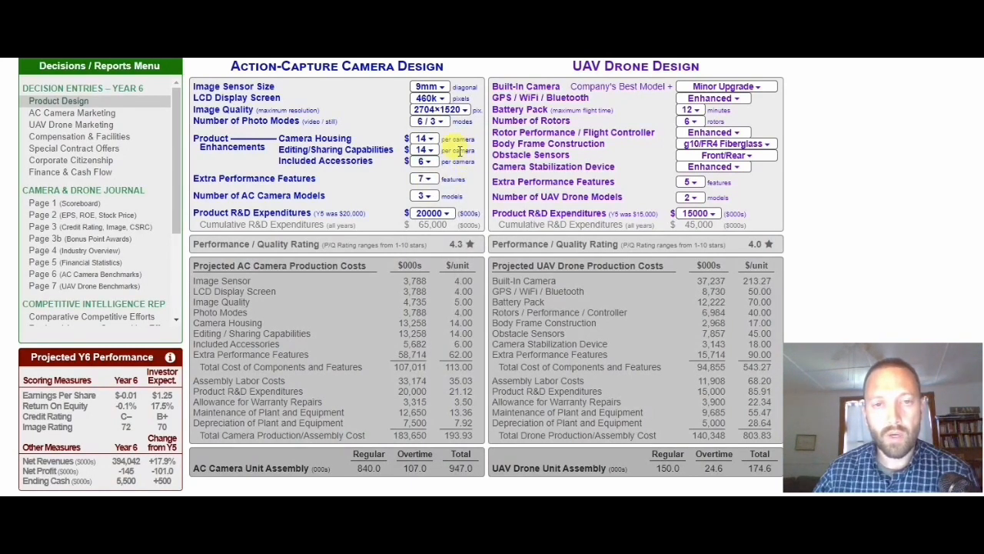
left_click(425, 151)
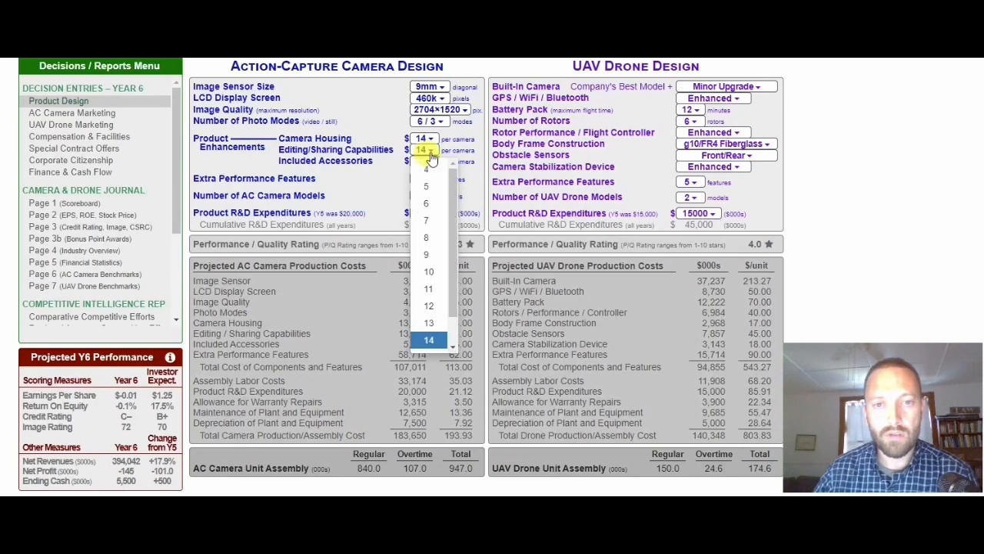
left_click(429, 278)
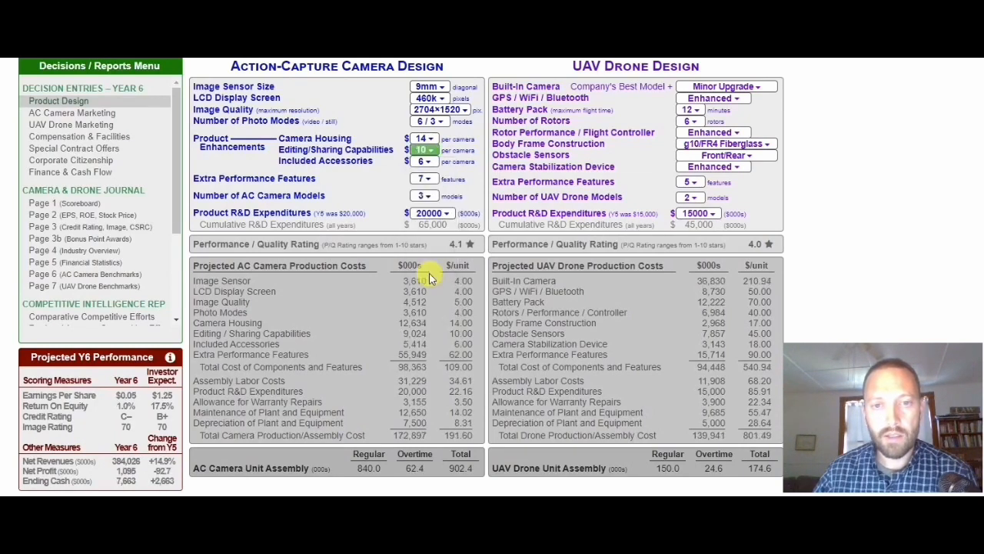
left_click(425, 150)
left_click(429, 255)
- Examine the action camera's quality rating and total per-unit cost alongside the projected Year 6 earnings per share and credit rating
left_click_drag(449, 245, 471, 248)
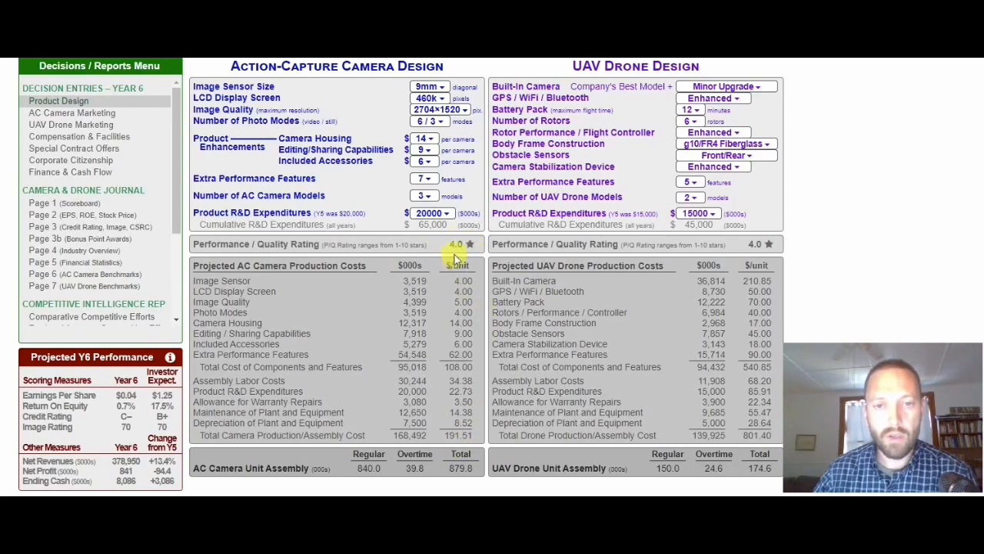
mouse_move(443, 435)
left_mouse_down()
mouse_move(480, 439)
mouse_move(439, 442)
left_mouse_up()
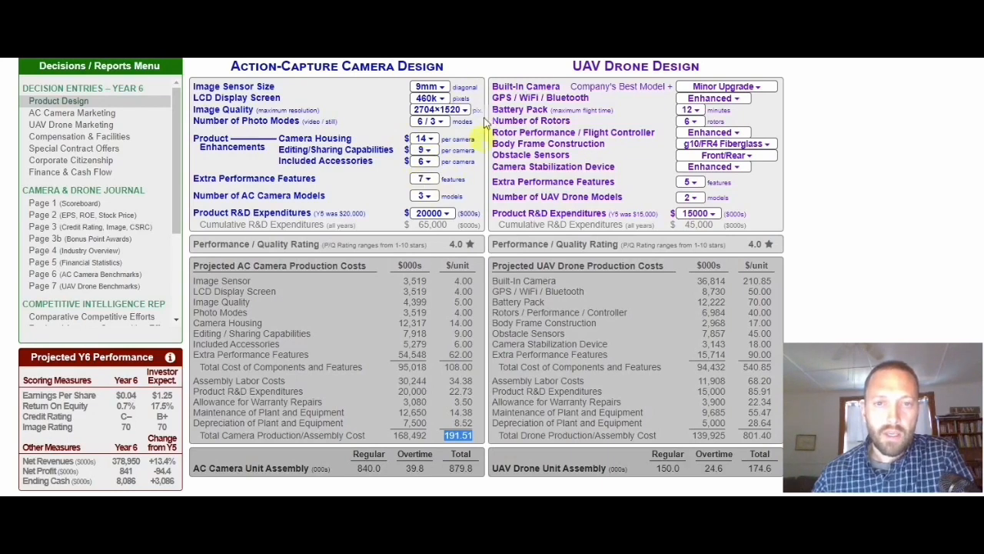
left_click_drag(451, 251, 466, 247)
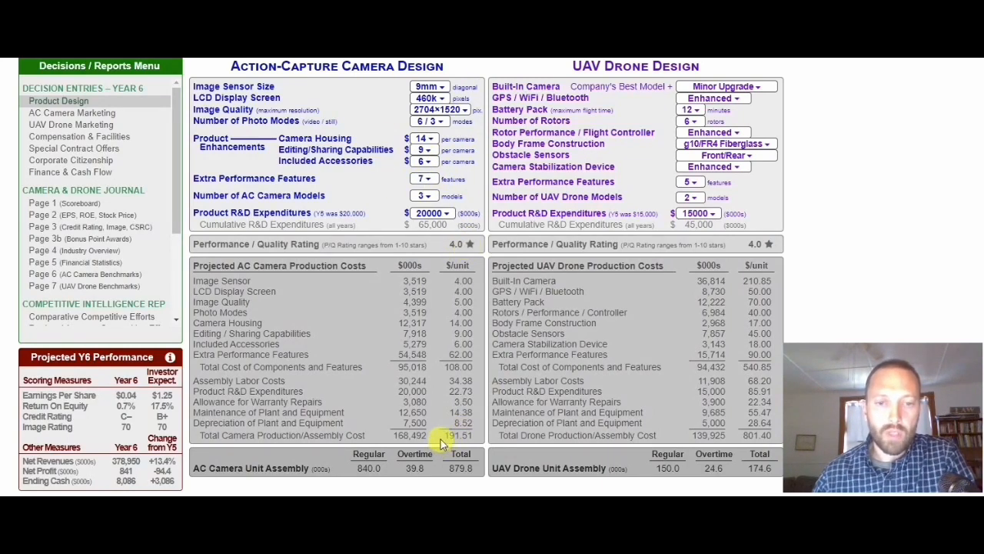
left_click_drag(444, 435, 477, 439)
left_click(477, 440)
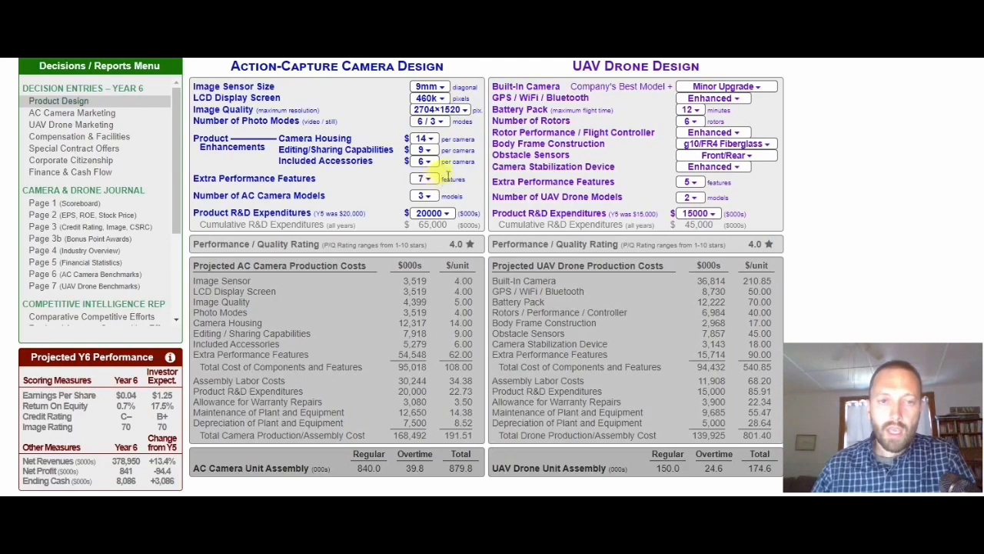
left_click(142, 402)
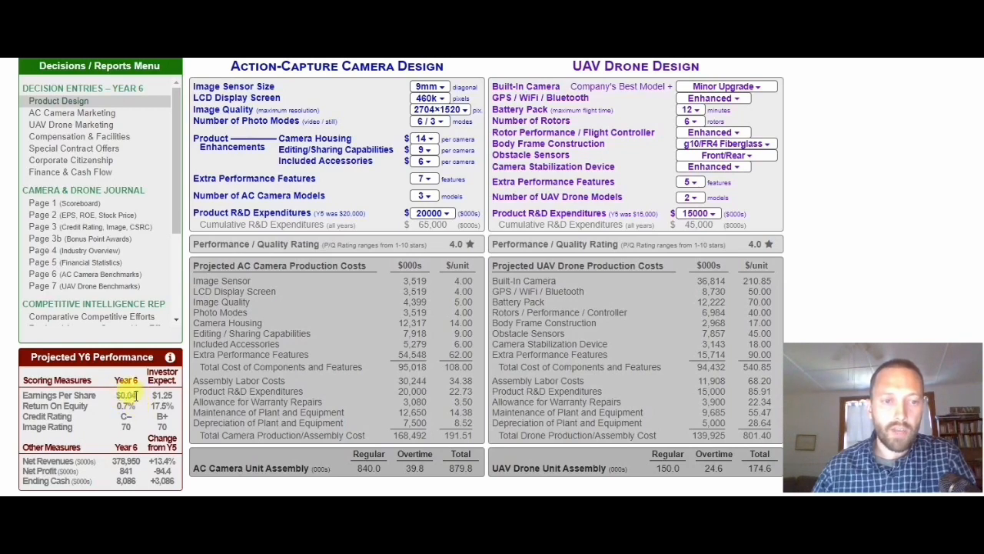
left_click(144, 422)
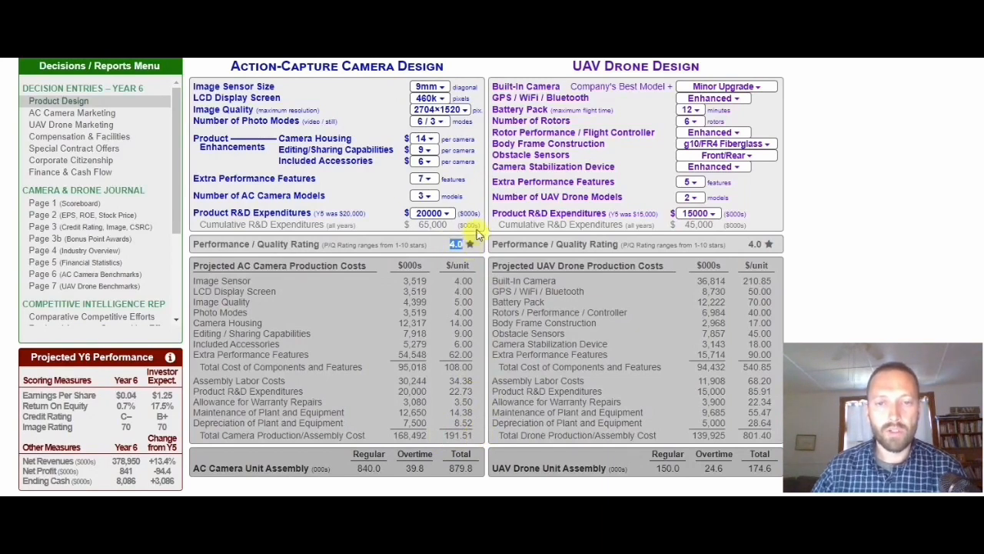
- Try a minimal action camera with 8mm sensor, 230k display, 1920×1080 image quality, 4/3 photo modes, $4 housing and 2 extra features
left_click(432, 87)
left_click(432, 105)
left_click(432, 99)
left_click(432, 116)
left_click(442, 110)
left_click(442, 129)
left_click(432, 122)
left_click(432, 139)
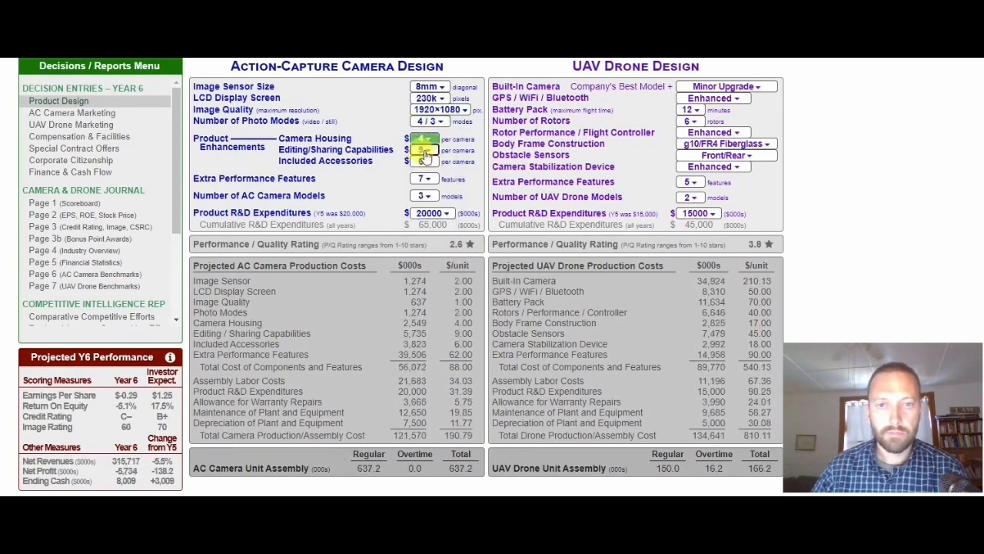
left_click(426, 197)
left_click(427, 215)
- Set the action camera to a 9mm image sensor, 460k display, 1920×1440 image quality and 3 extra performance features
left_click(432, 87)
left_click(432, 121)
left_click(432, 98)
left_click(432, 134)
left_click(442, 110)
left_click(442, 145)
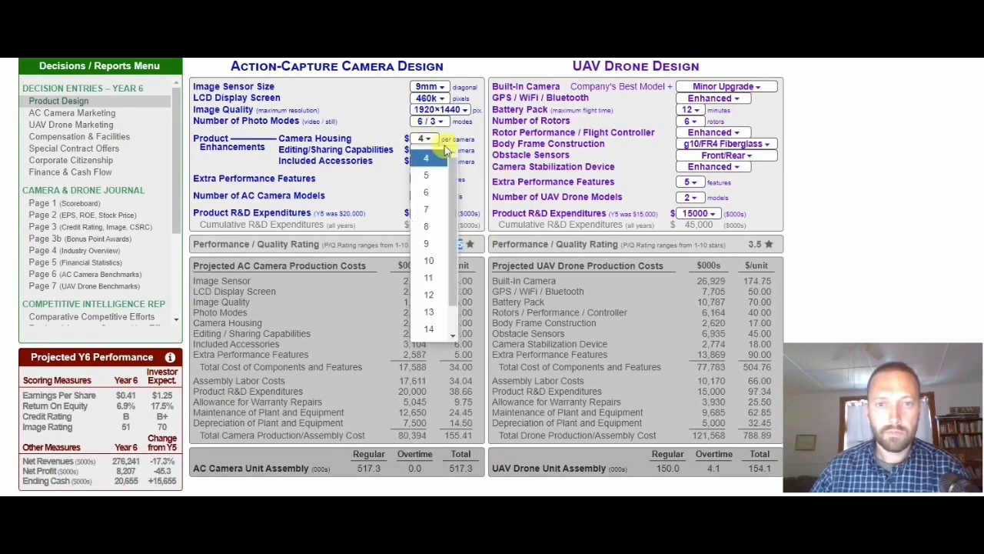
left_click(427, 215)
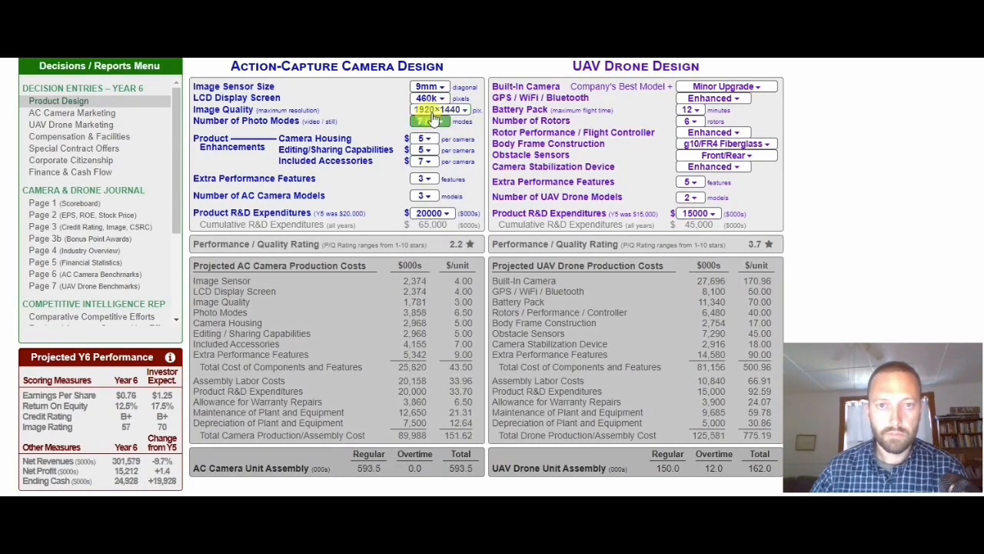
- Try $10 each for camera housing and editing/sharing capabilities and $12 for included accessories per action camera
left_click_drag(488, 150, 420, 144)
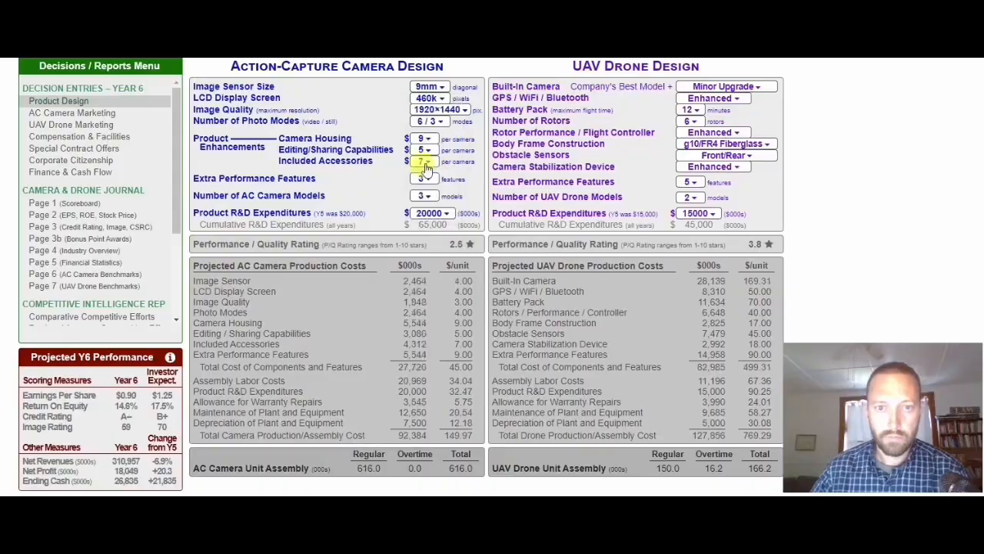
left_click(425, 164)
left_click(435, 150)
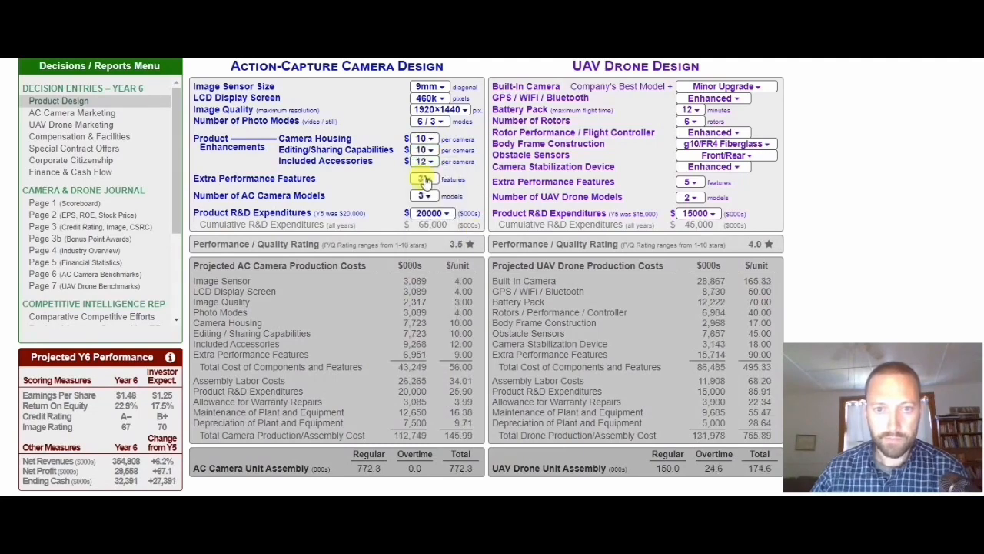
- Set photo modes to 7/3, camera housing and editing/sharing capabilities to $12 each, and included accessories to $14 per action camera
left_click(430, 121)
left_click(438, 176)
left_click(427, 139)
left_click(432, 291)
left_click(427, 150)
left_click(430, 304)
left_click(426, 162)
left_click(427, 319)
- Try 2 extra performance features and a $14 camera housing, and return to 3 features and a $12 housing
left_click(429, 87)
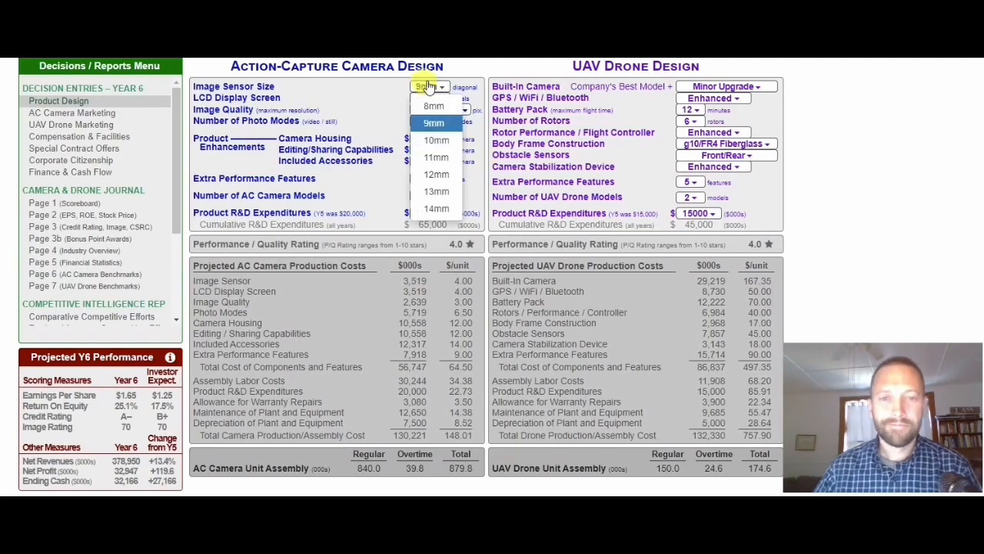
left_click(419, 182)
left_click(427, 139)
left_click(436, 329)
left_click(426, 140)
left_click(430, 294)
left_click(425, 180)
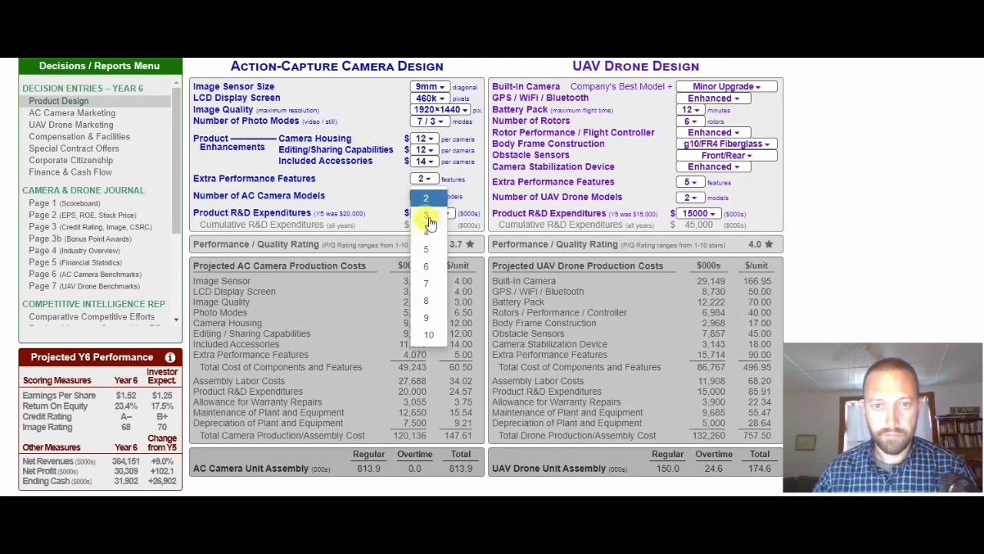
left_click(427, 266)
- Set the action camera's photo modes to 6/3 and included accessories to $15 per camera, checking the total per-unit cost
left_click(433, 122)
left_click(433, 158)
left_click(426, 162)
left_click(428, 335)
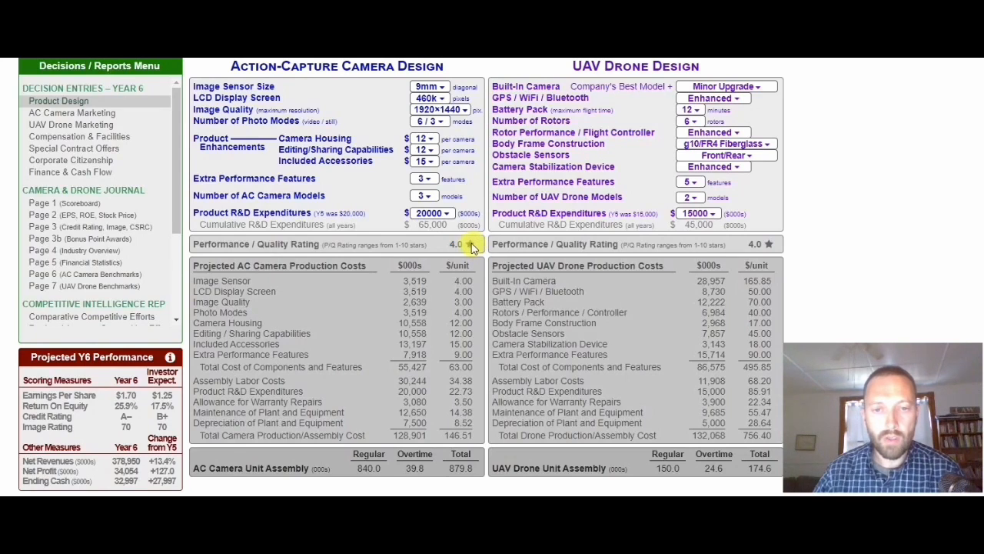
left_click_drag(445, 435, 486, 439)
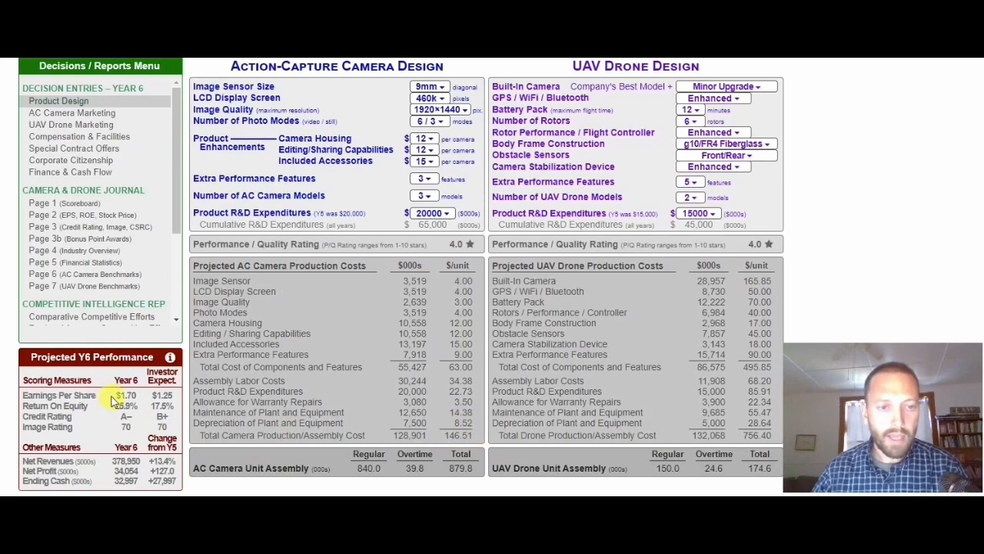
- Examine the UAV drone's Performance / Quality Rating against its component, labor and overhead costs and its total production cost per unit
left_click(137, 399)
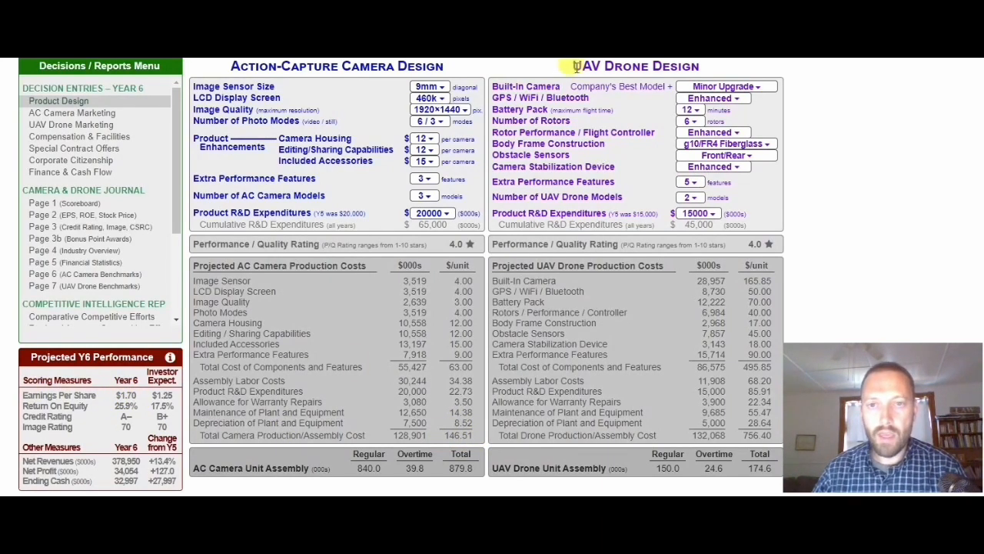
left_click_drag(577, 67, 704, 68)
left_click(704, 69)
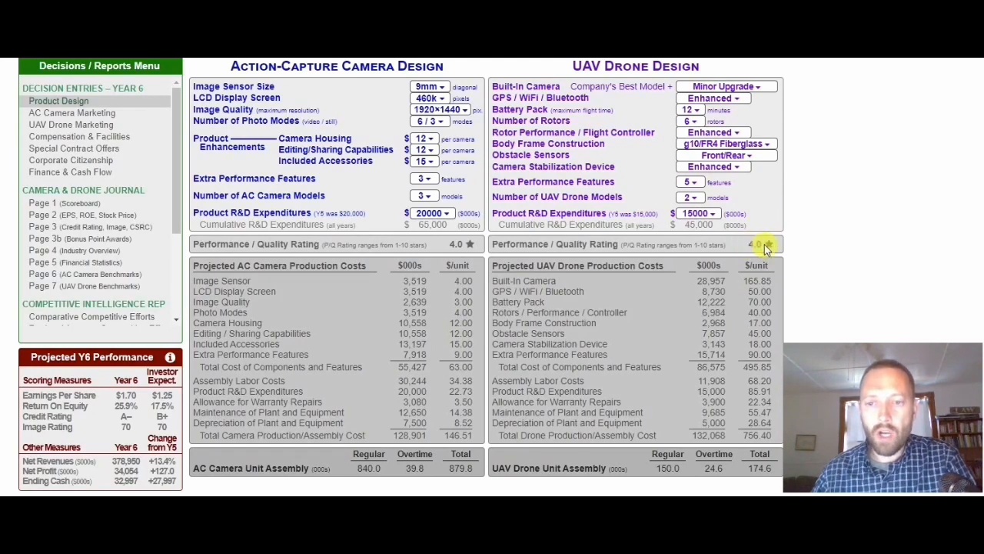
left_click_drag(740, 435, 778, 436)
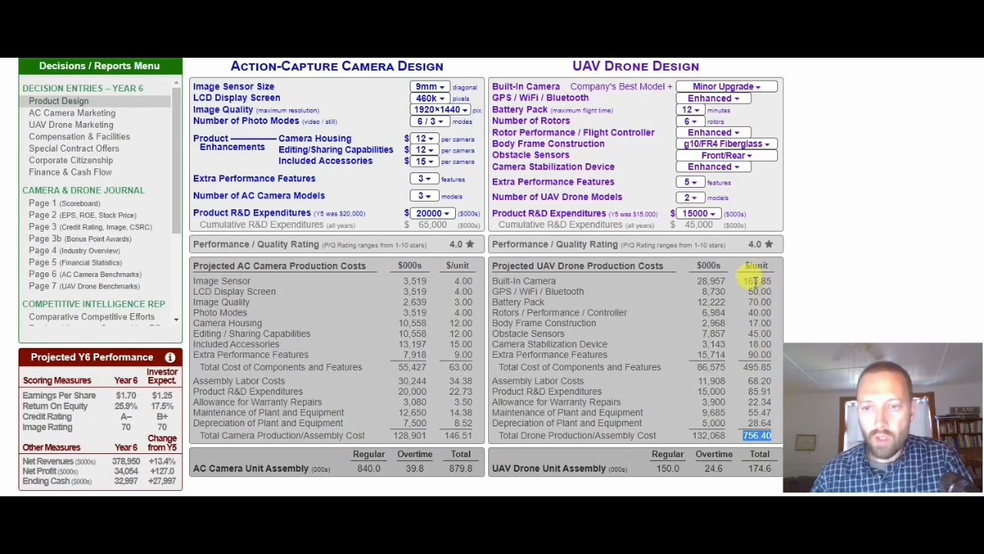
left_click_drag(743, 367, 773, 366)
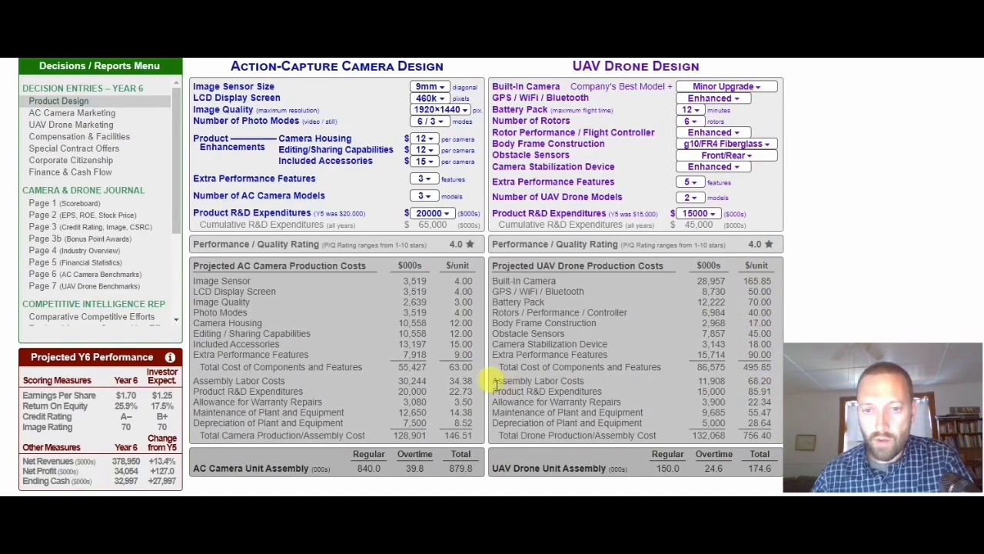
left_click_drag(489, 376, 744, 425)
left_click(744, 425)
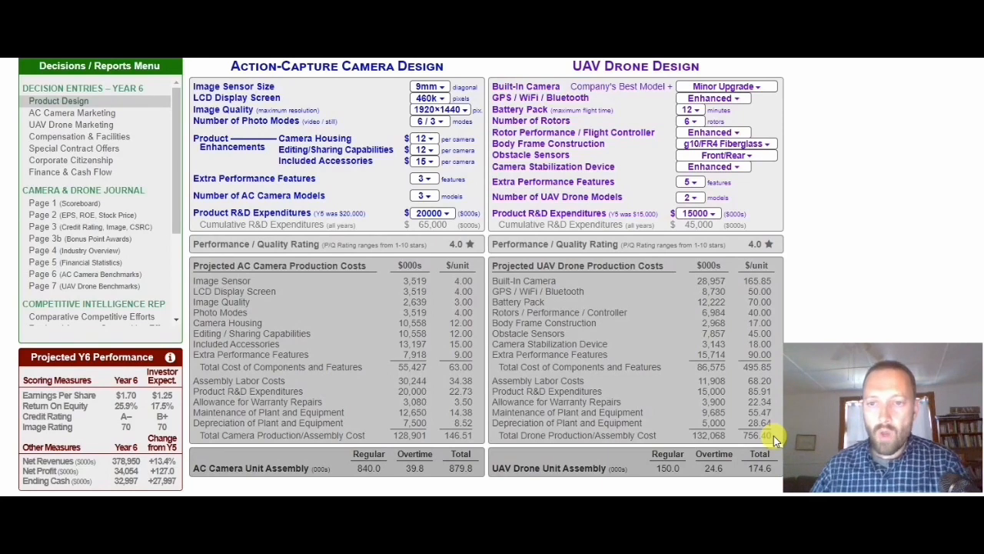
left_click_drag(773, 435, 742, 450)
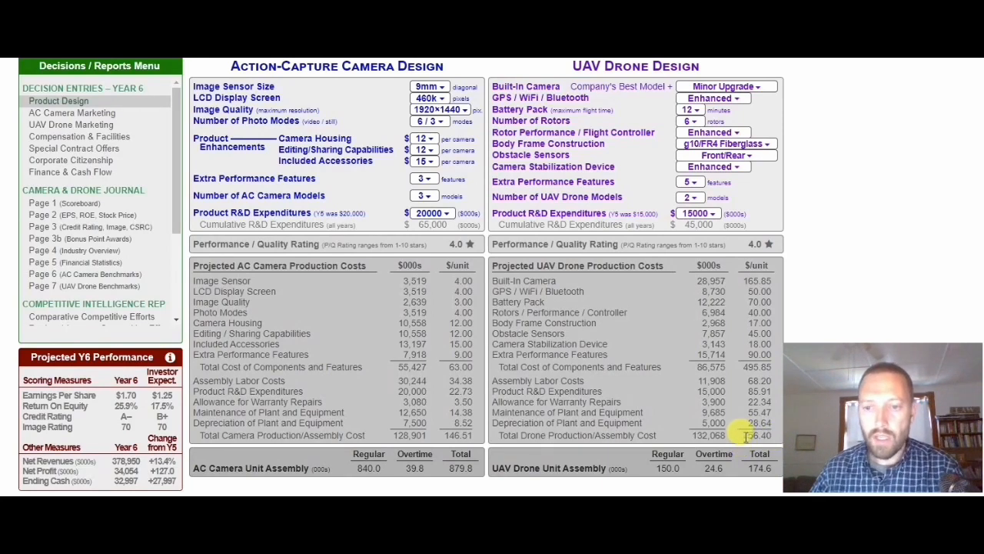
left_click(755, 243)
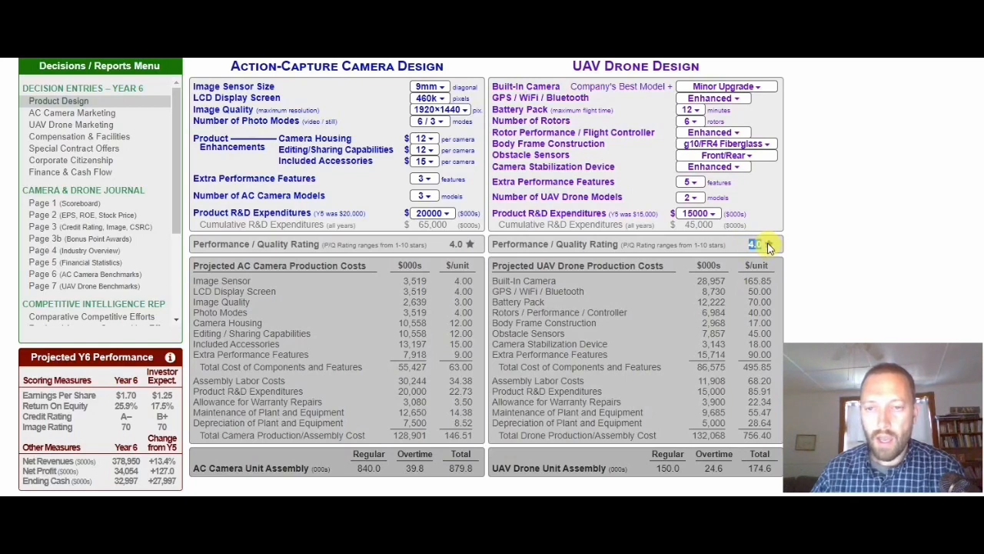
left_click_drag(740, 437, 773, 435)
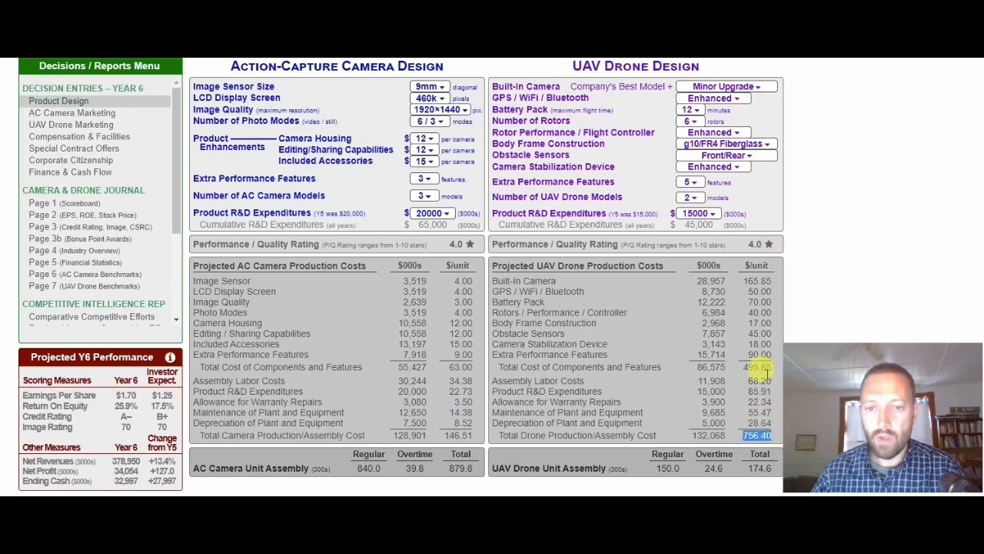
left_click(808, 144)
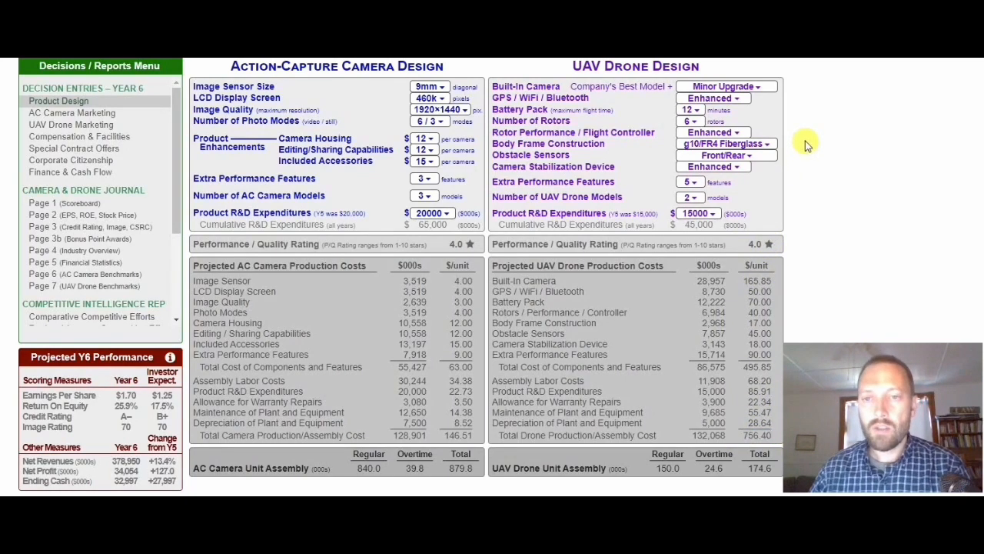
- Try other UAV drone components, settling on a 15-minute battery pack, Minor Upgrade built-in camera and 4 extra performance features, and check the total per-unit cost
left_click(698, 113)
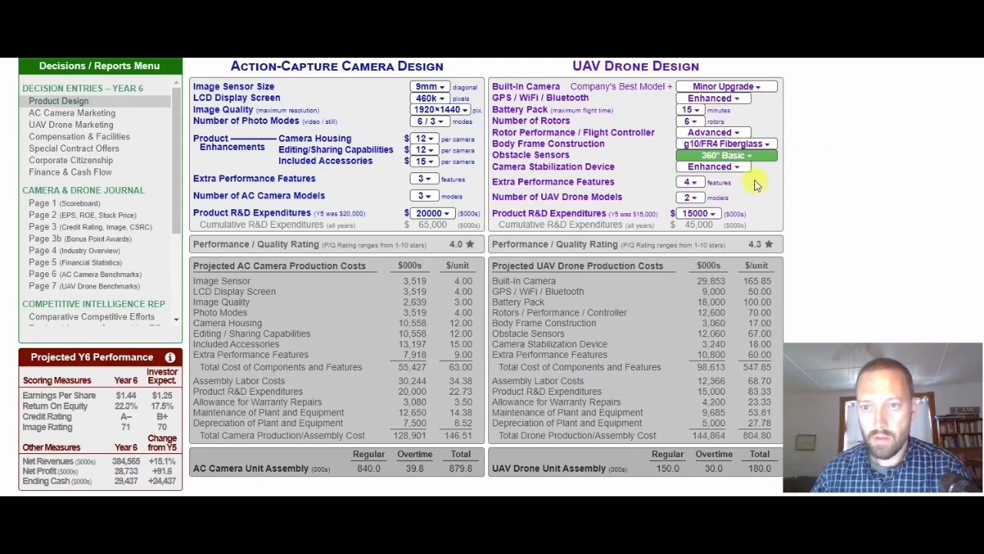
left_click(690, 109)
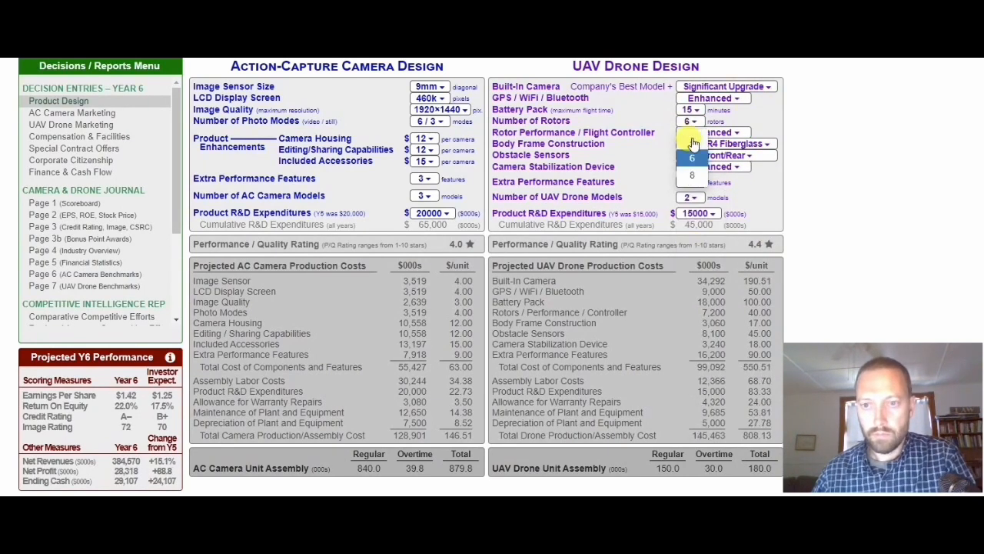
left_click(726, 86)
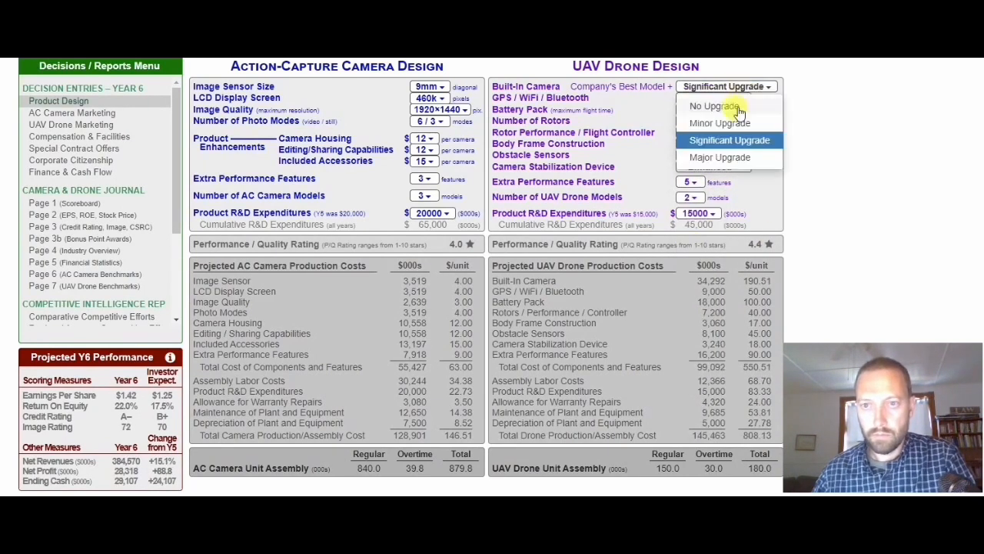
left_click(731, 123)
left_click(690, 182)
left_click(698, 234)
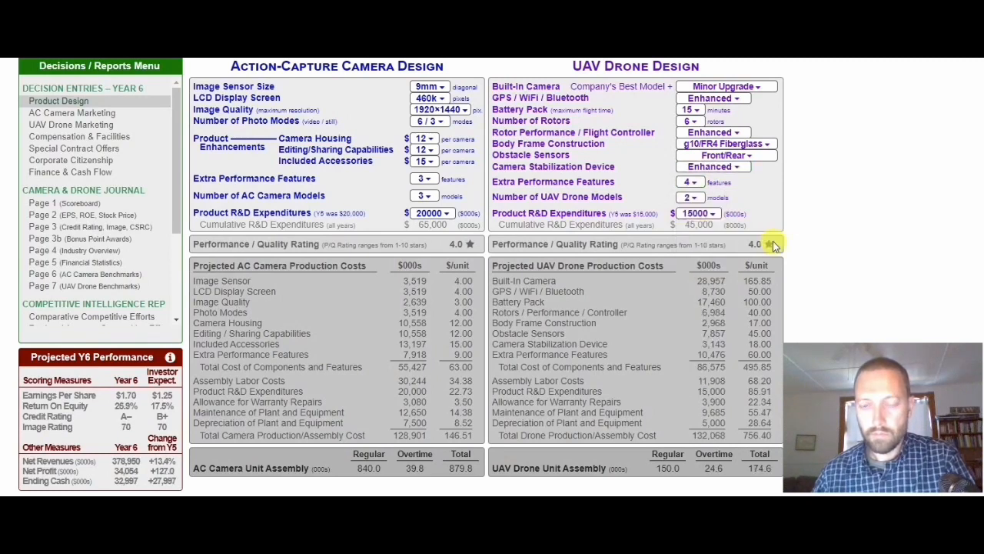
left_click_drag(744, 435, 776, 442)
left_click(769, 438)
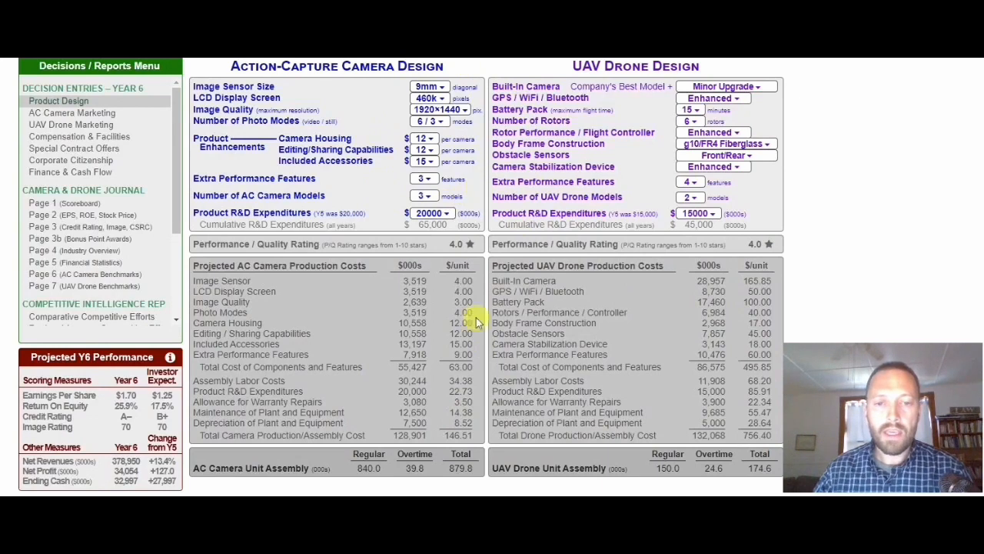
- Review the action camera's total production cost per unit, number of models and product R&D expenditures, and the company's projected earnings per share
left_click_drag(446, 436, 480, 442)
left_click(480, 442)
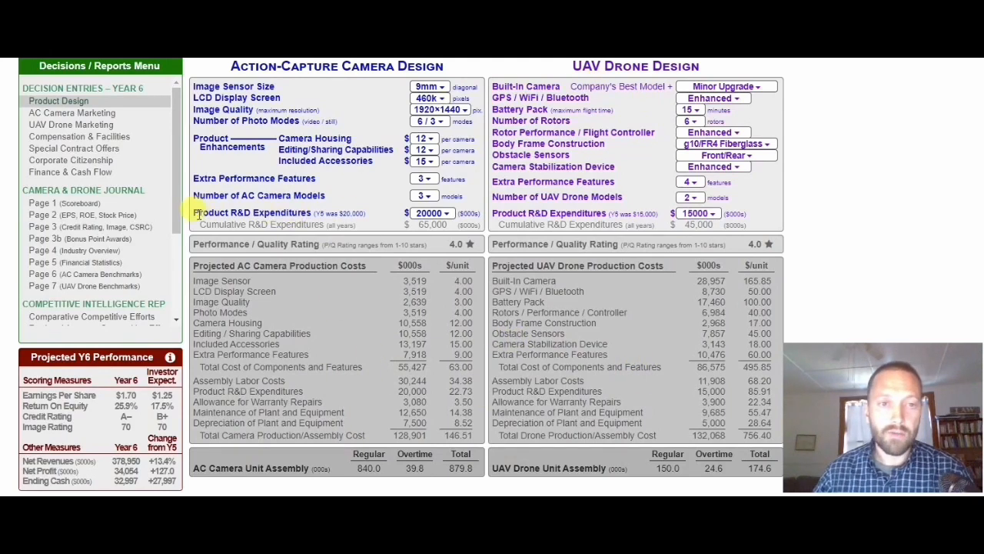
left_click_drag(194, 213, 684, 233)
left_click(358, 228)
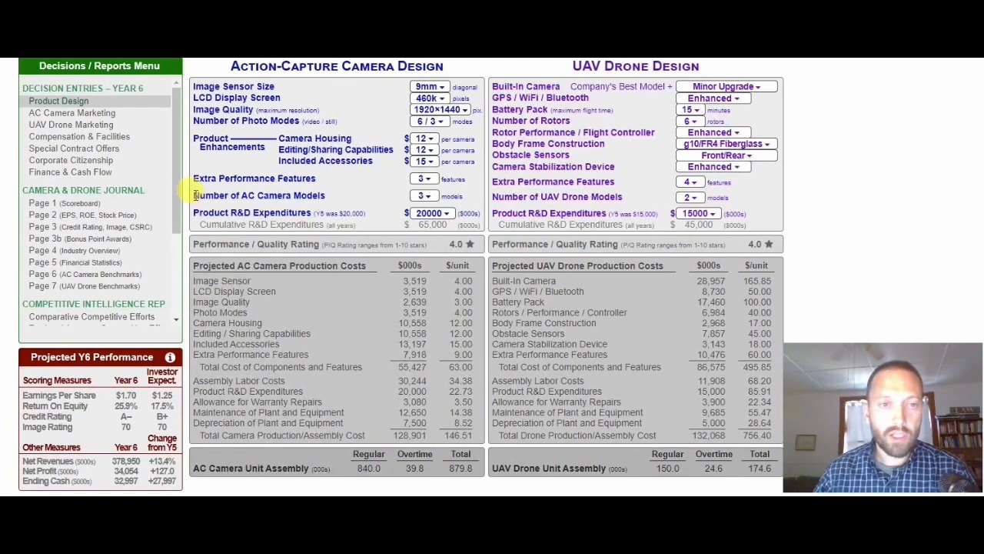
left_click_drag(194, 196, 323, 194)
left_click_drag(194, 213, 317, 214)
left_click(390, 219)
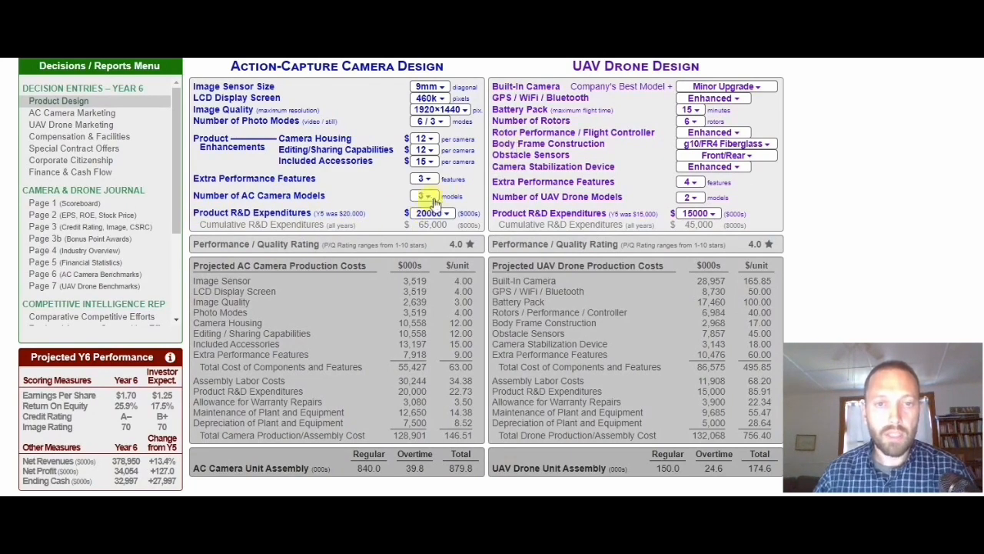
left_click_drag(23, 395, 123, 395)
left_click(129, 396)
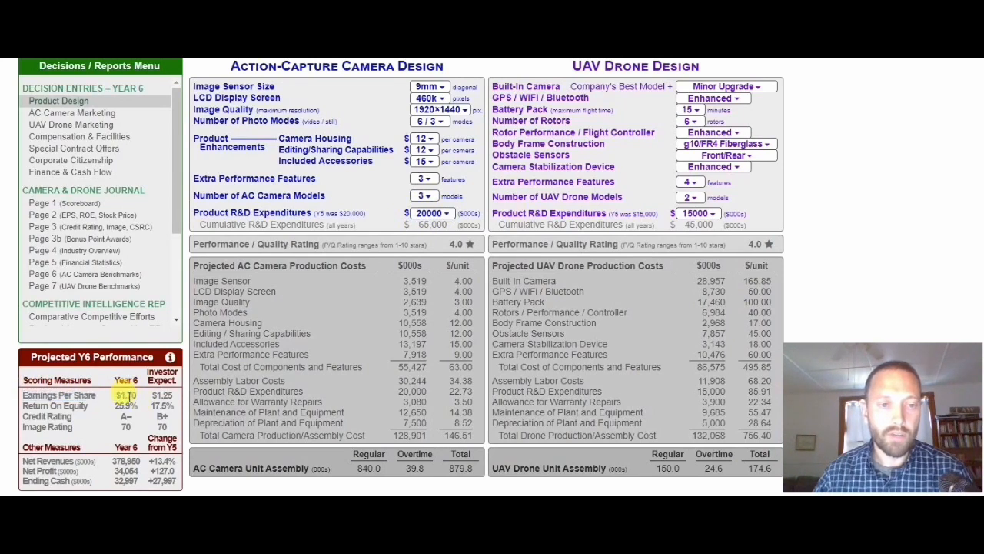